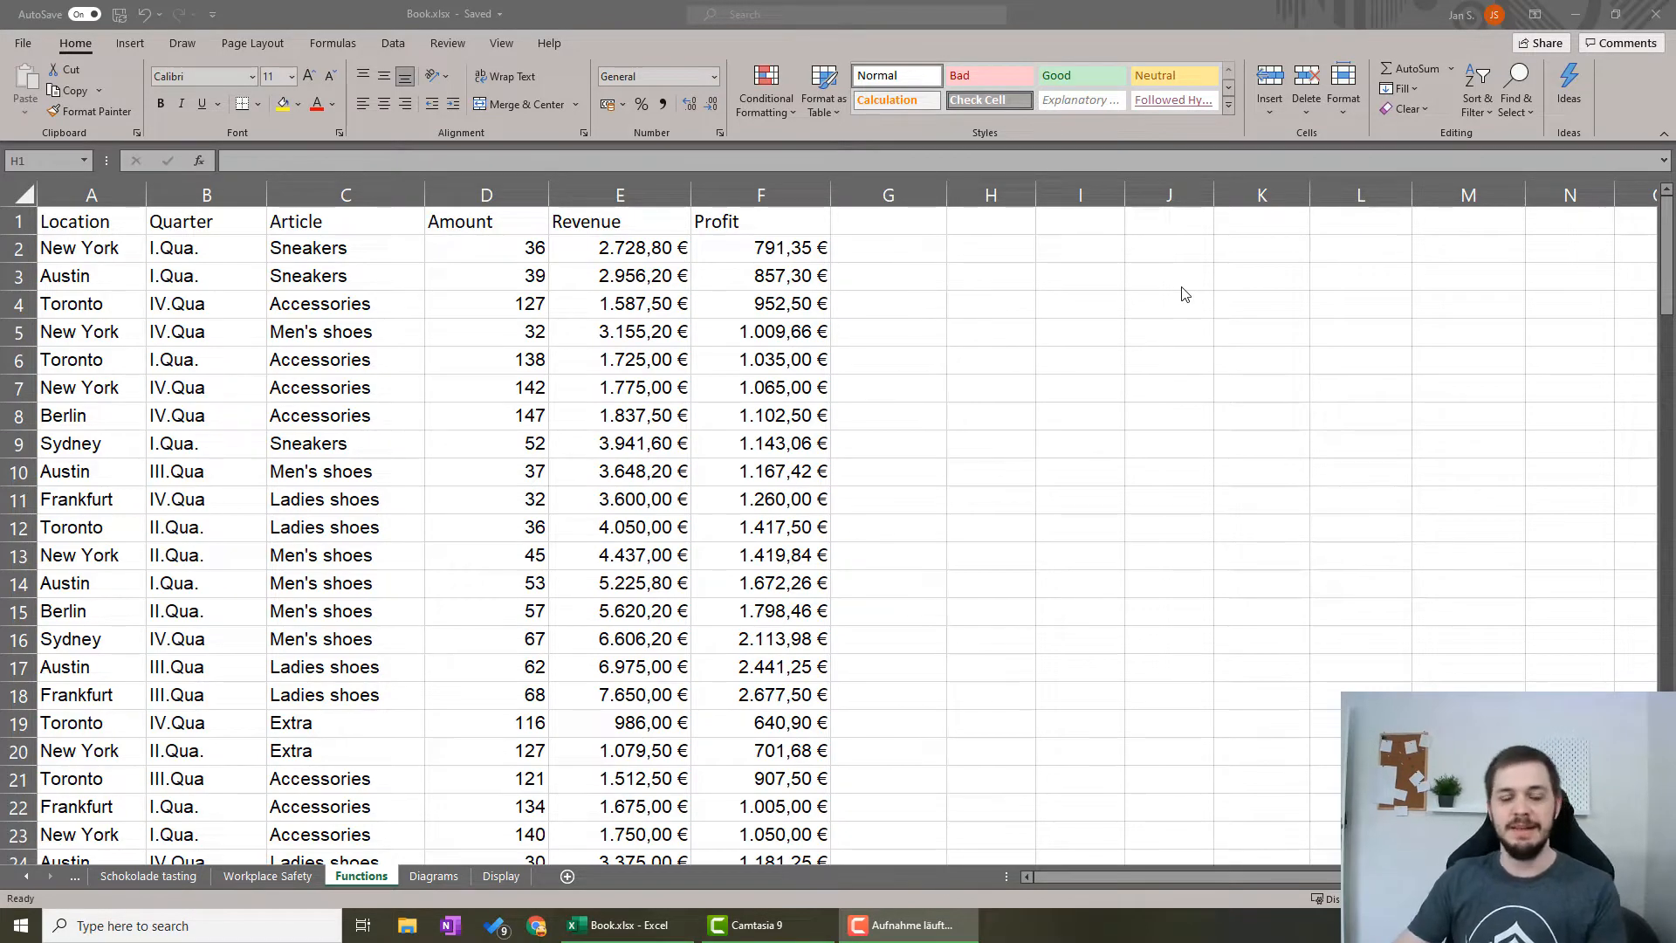
# Enter the headers Location in cell J1 and Profit in cell K1.
pyautogui.click(1144, 226)
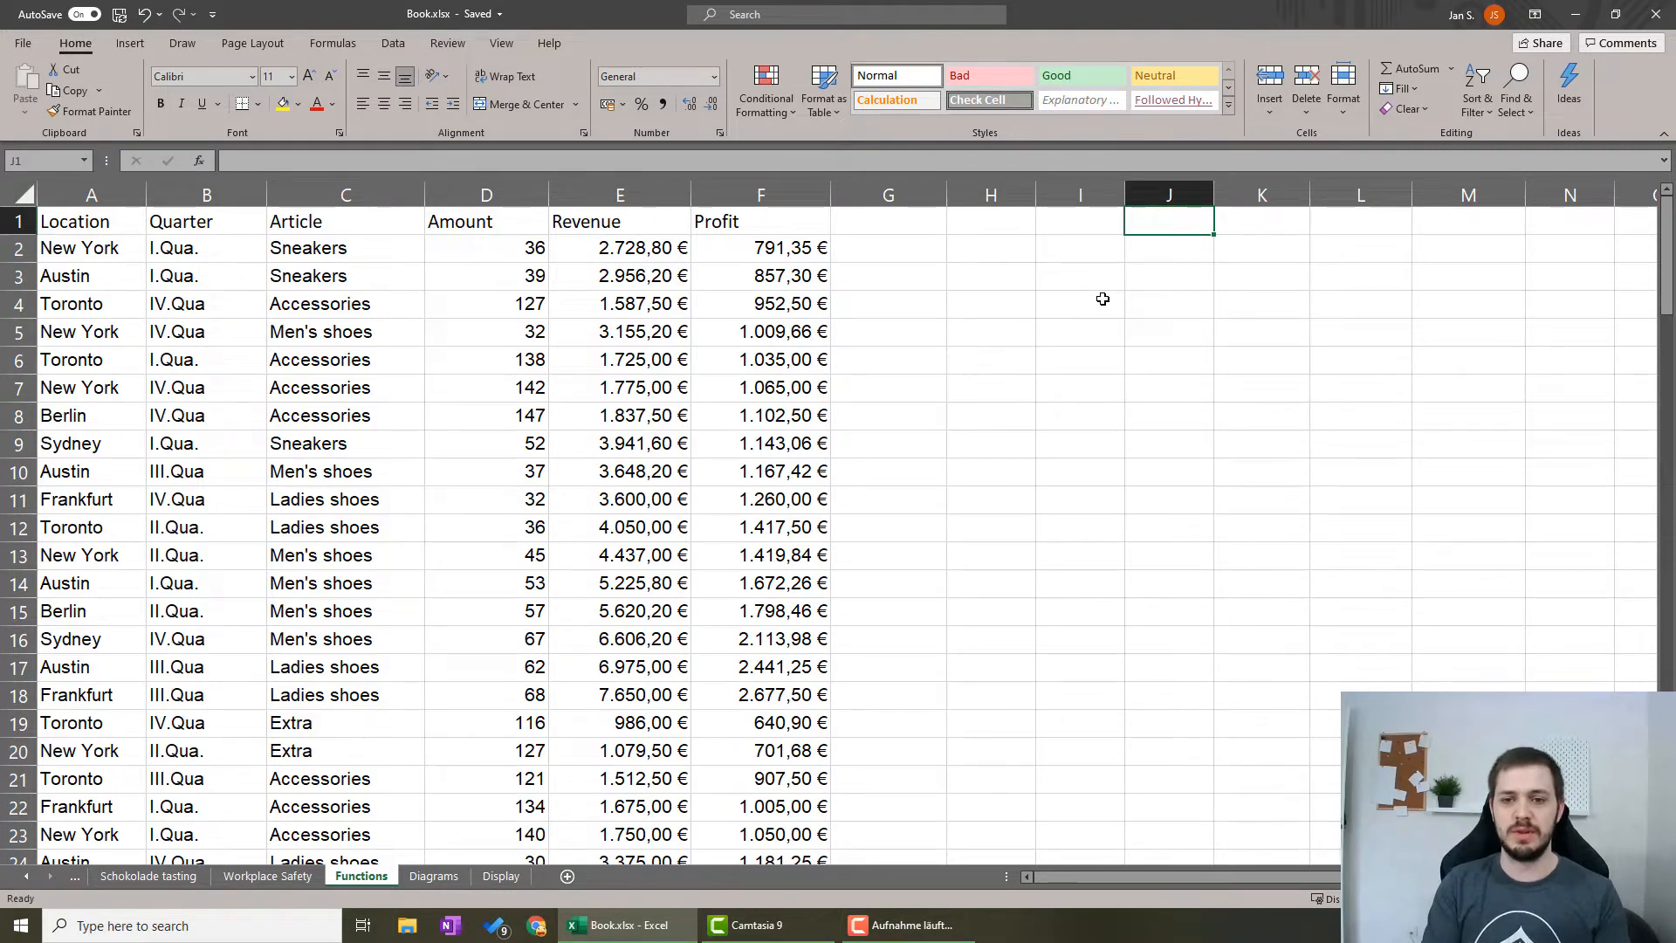
pyautogui.write('Locat')
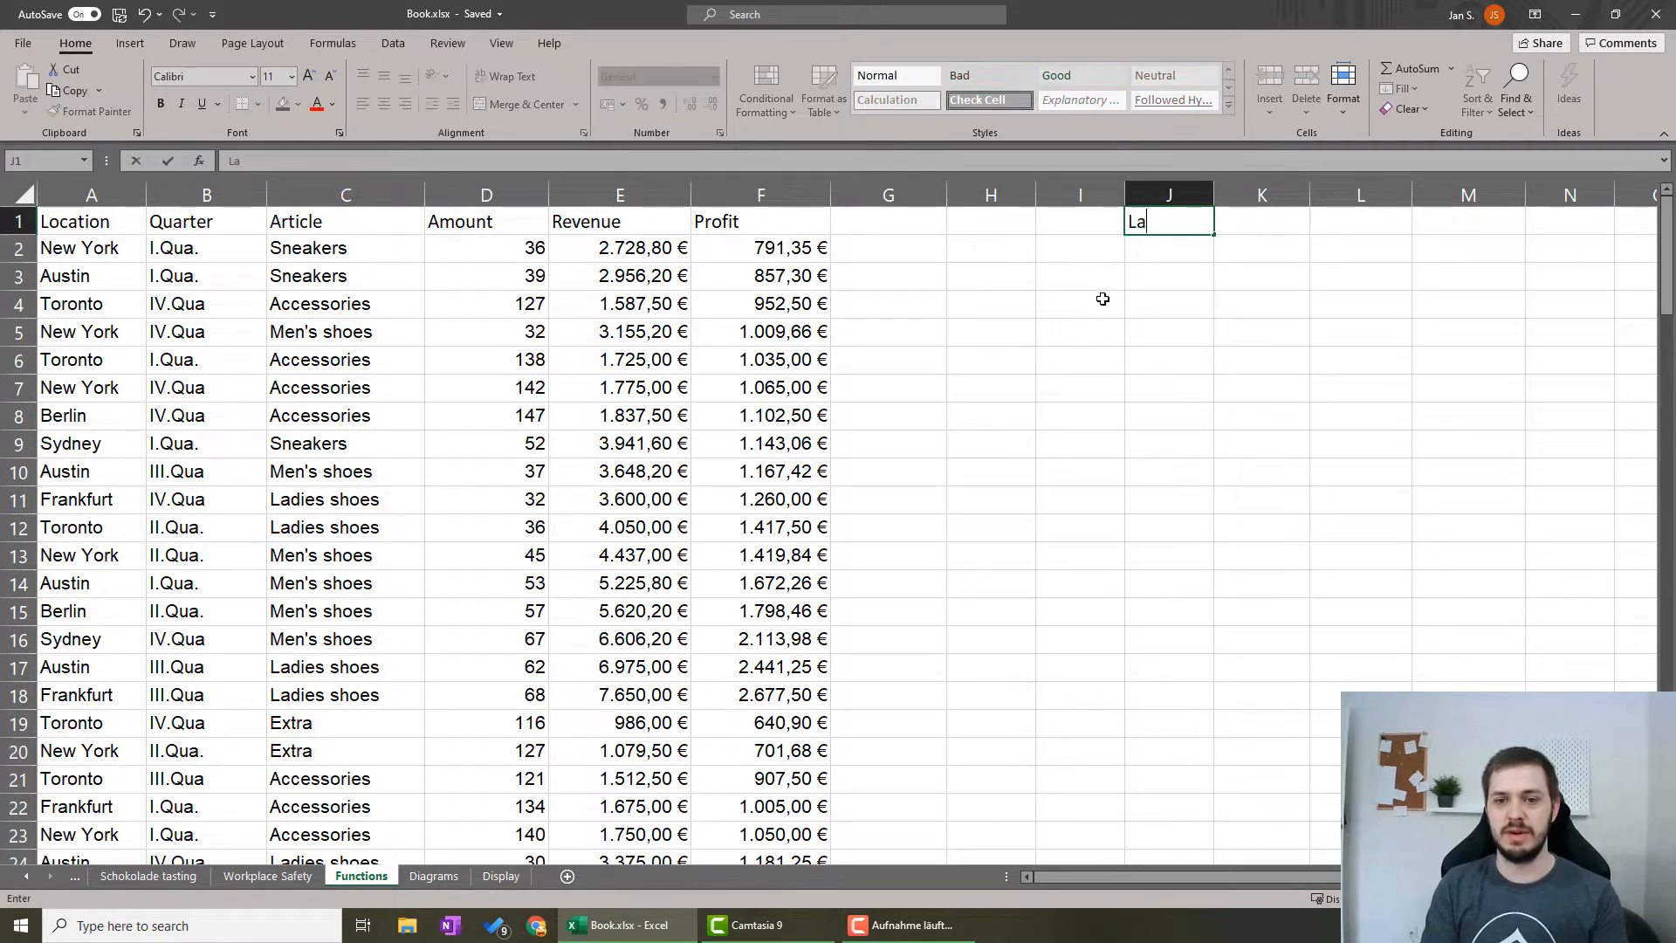
pyautogui.write('ion')
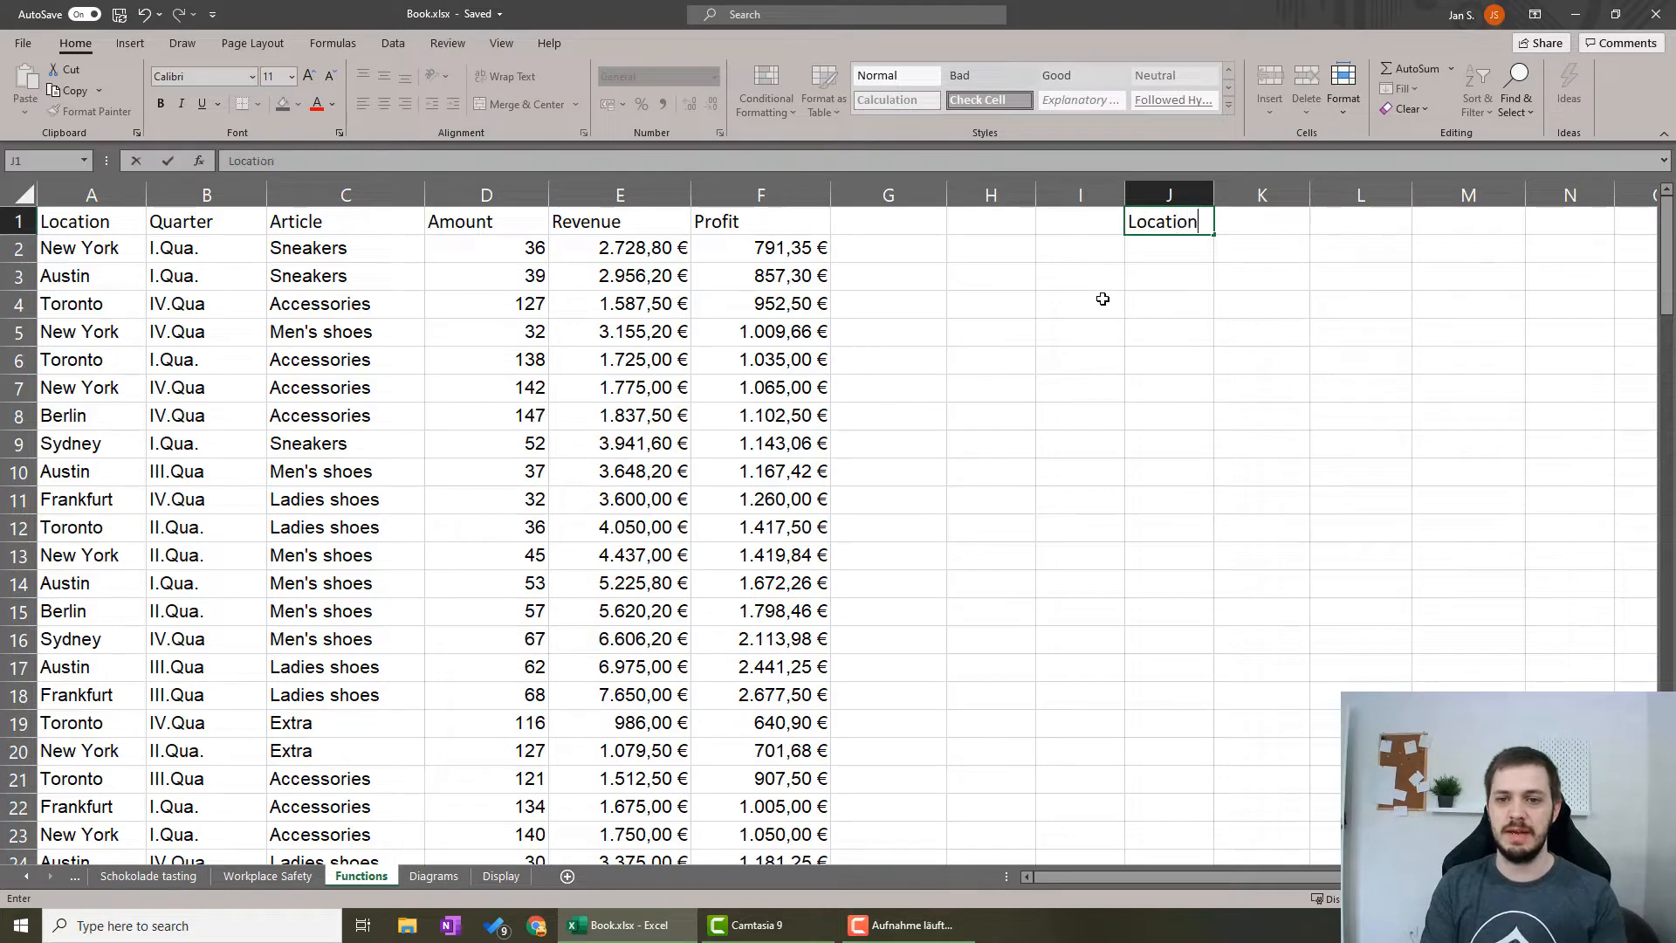
pyautogui.press('Tab')
pyautogui.write('Pro')
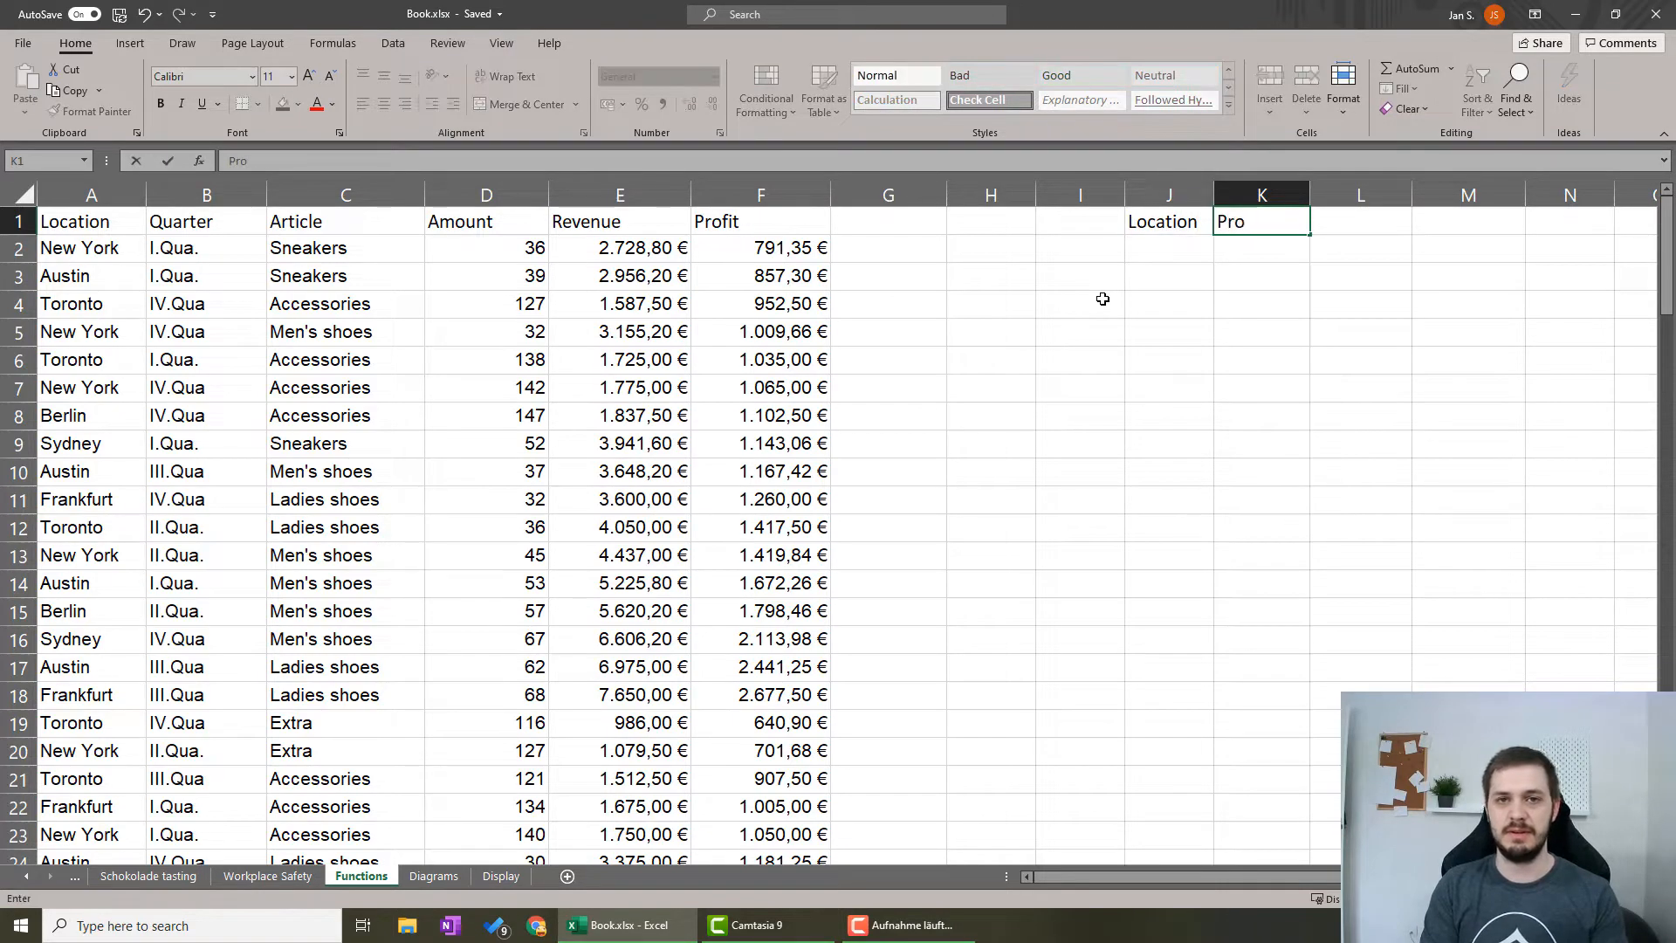
pyautogui.write('file')
pyautogui.press('BackSpace')
pyautogui.press('BackSpace')
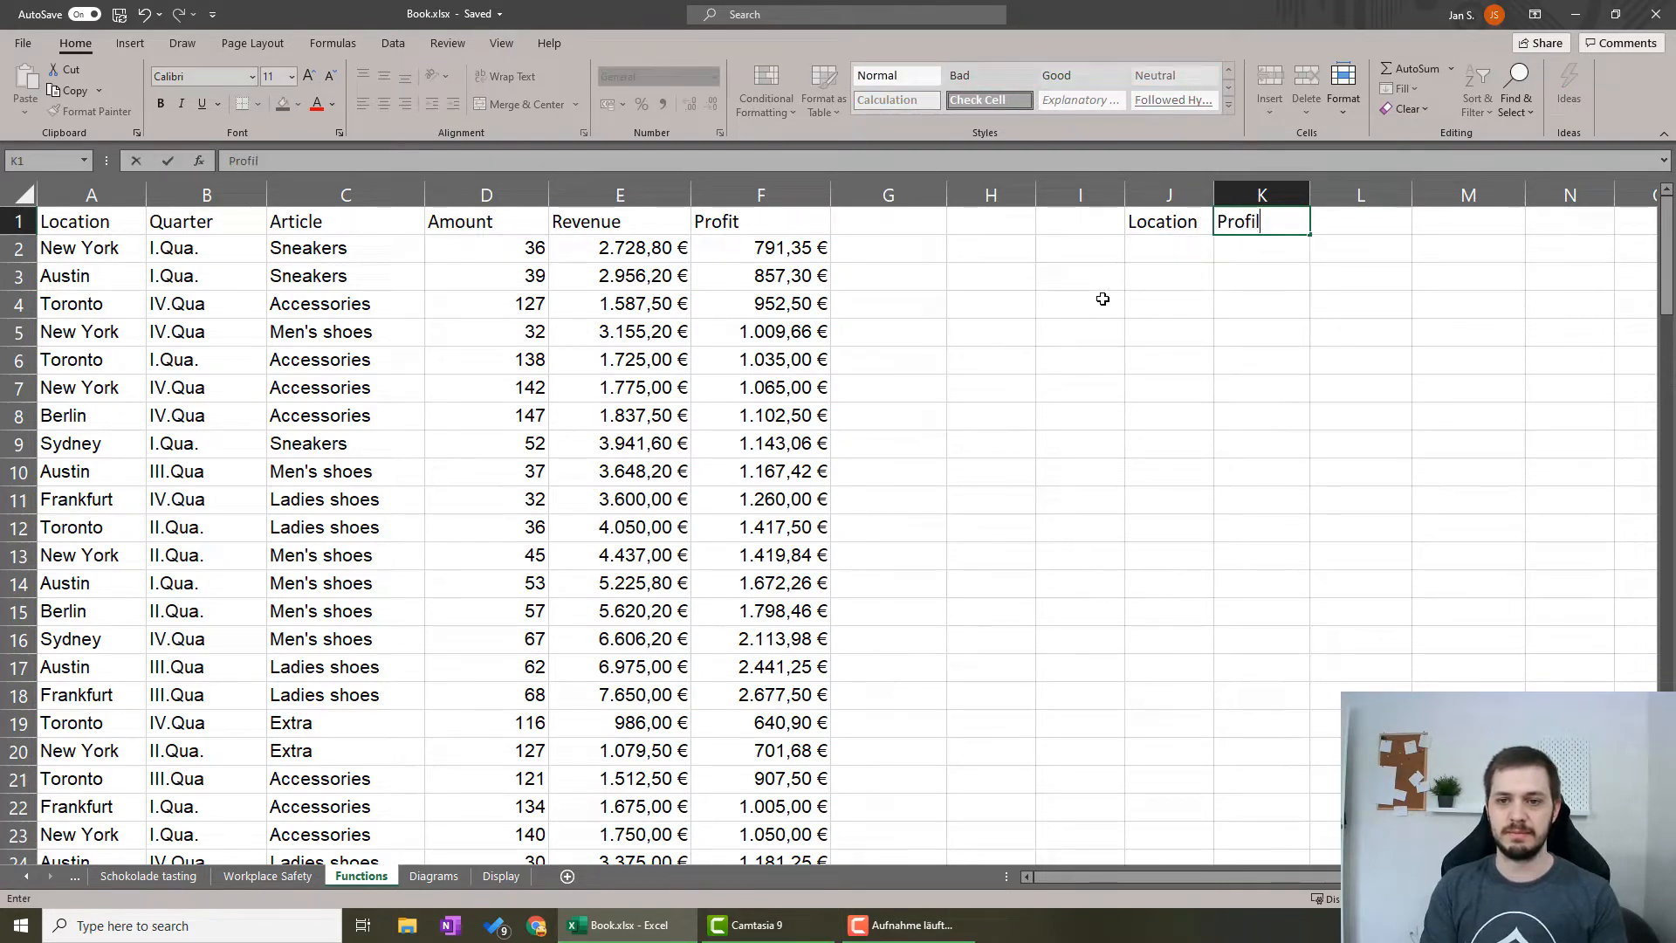
pyautogui.write('t')
pyautogui.press('Return')
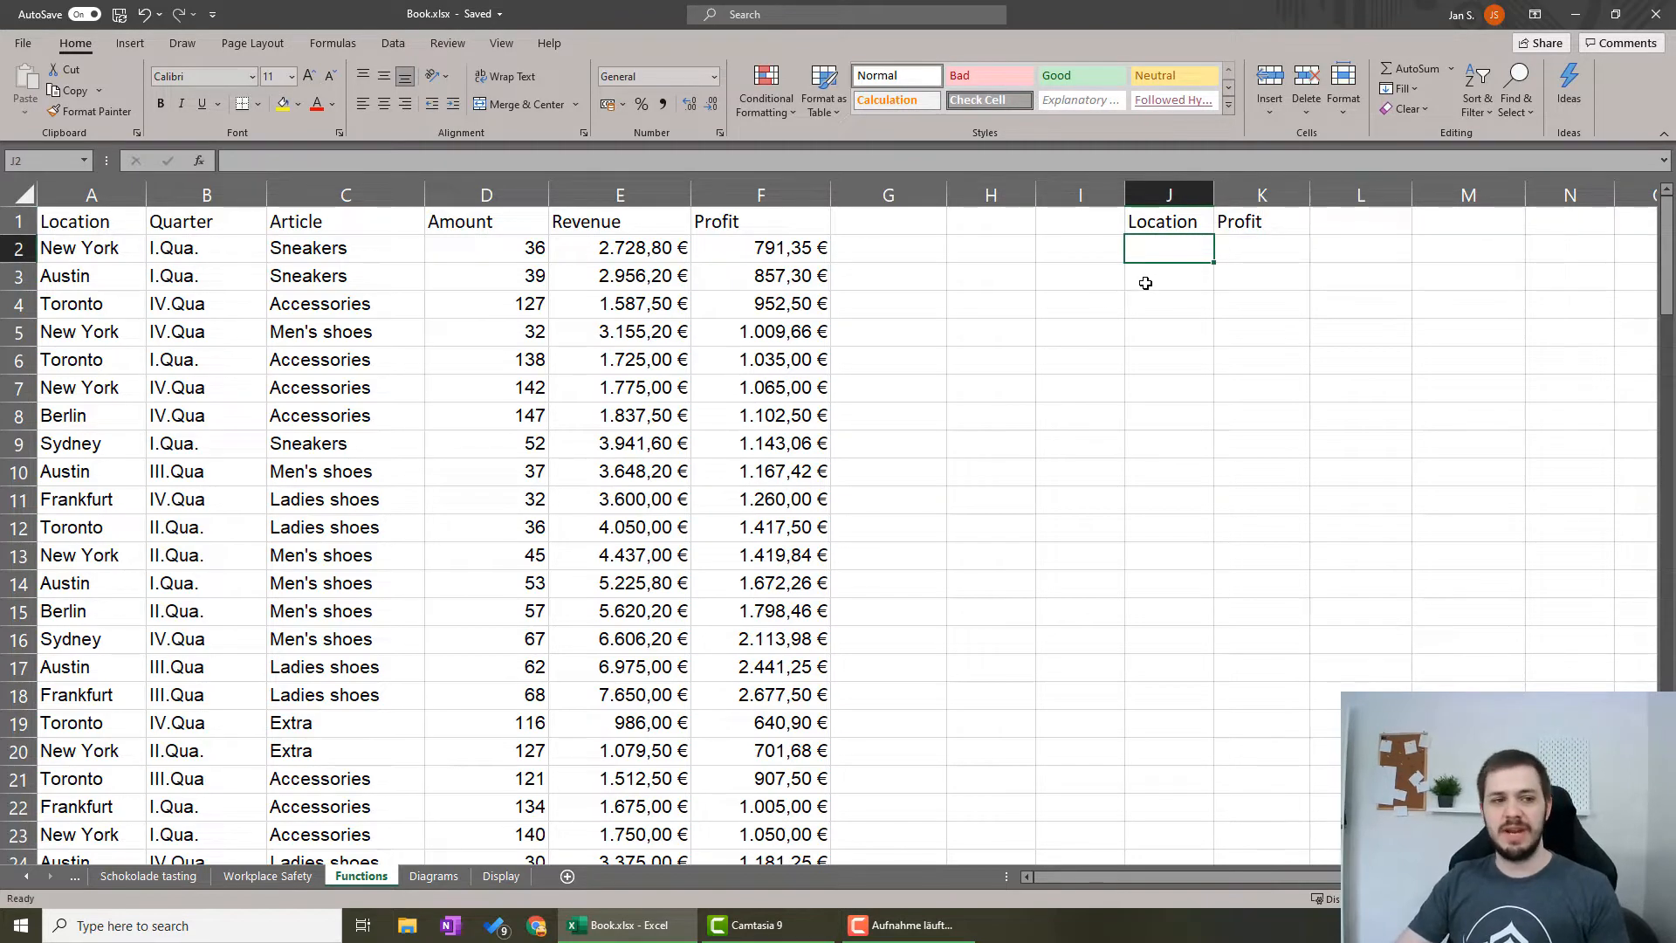
# Copy all location entries from A2:A121 into column J, starting at cell J2 under the Location header.
pyautogui.click(113, 245)
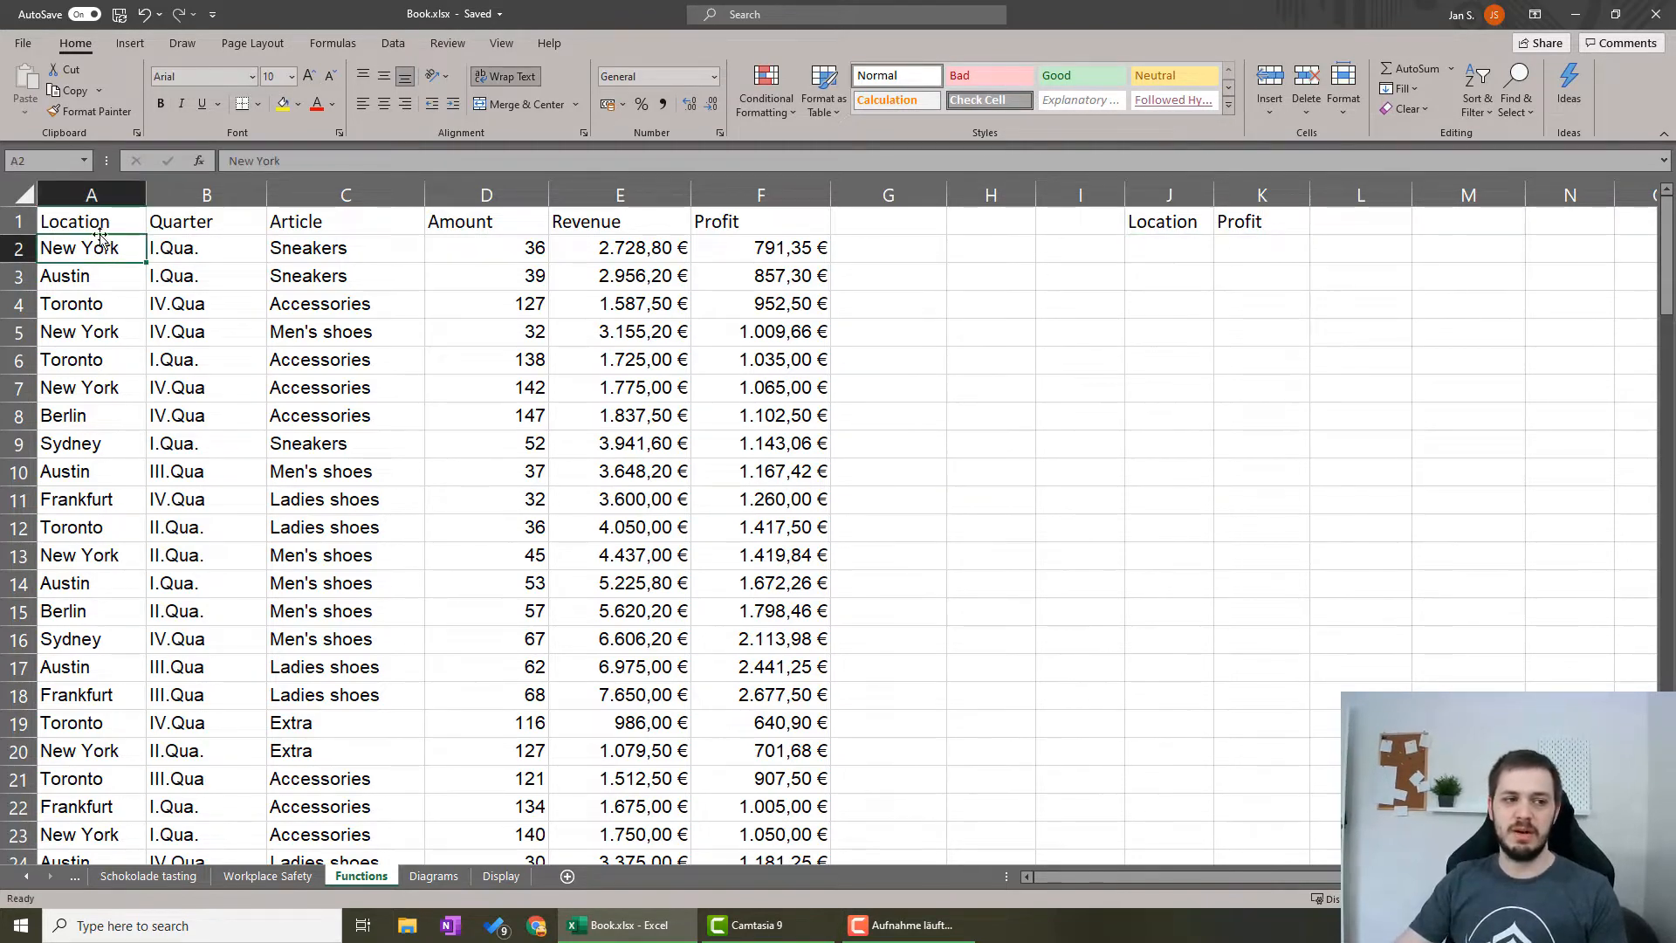
pyautogui.hotkey('ctrl', 'shift', 'Down')
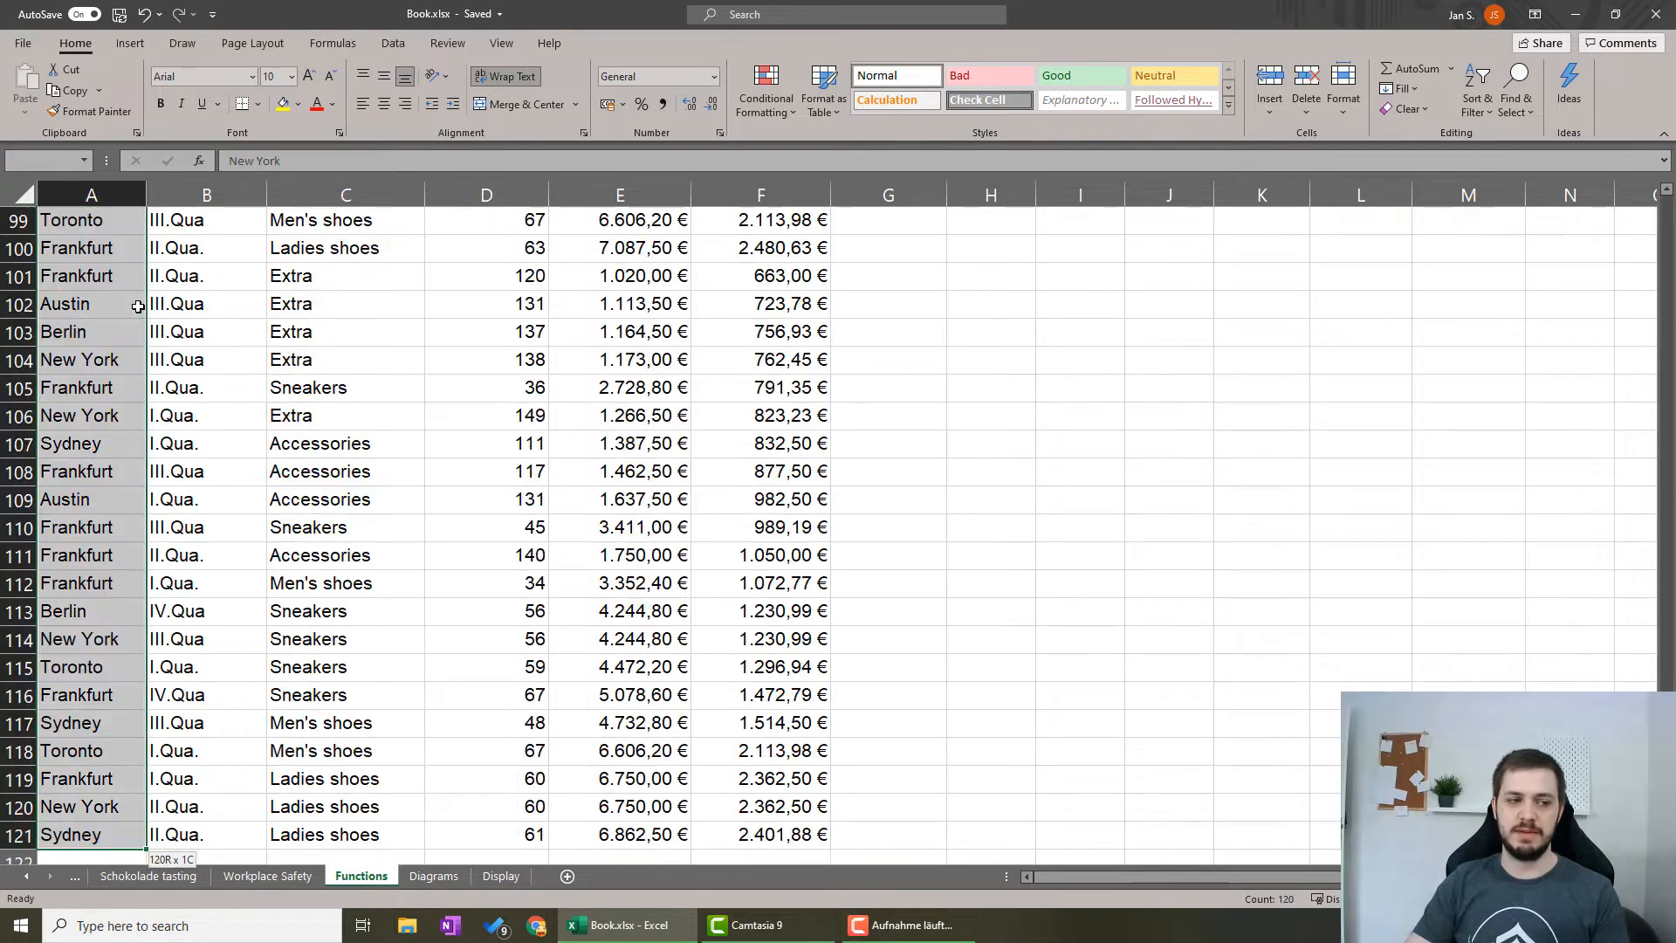
pyautogui.hotkey('ctrl', 'c')
pyautogui.scroll(20, 1123, 389)
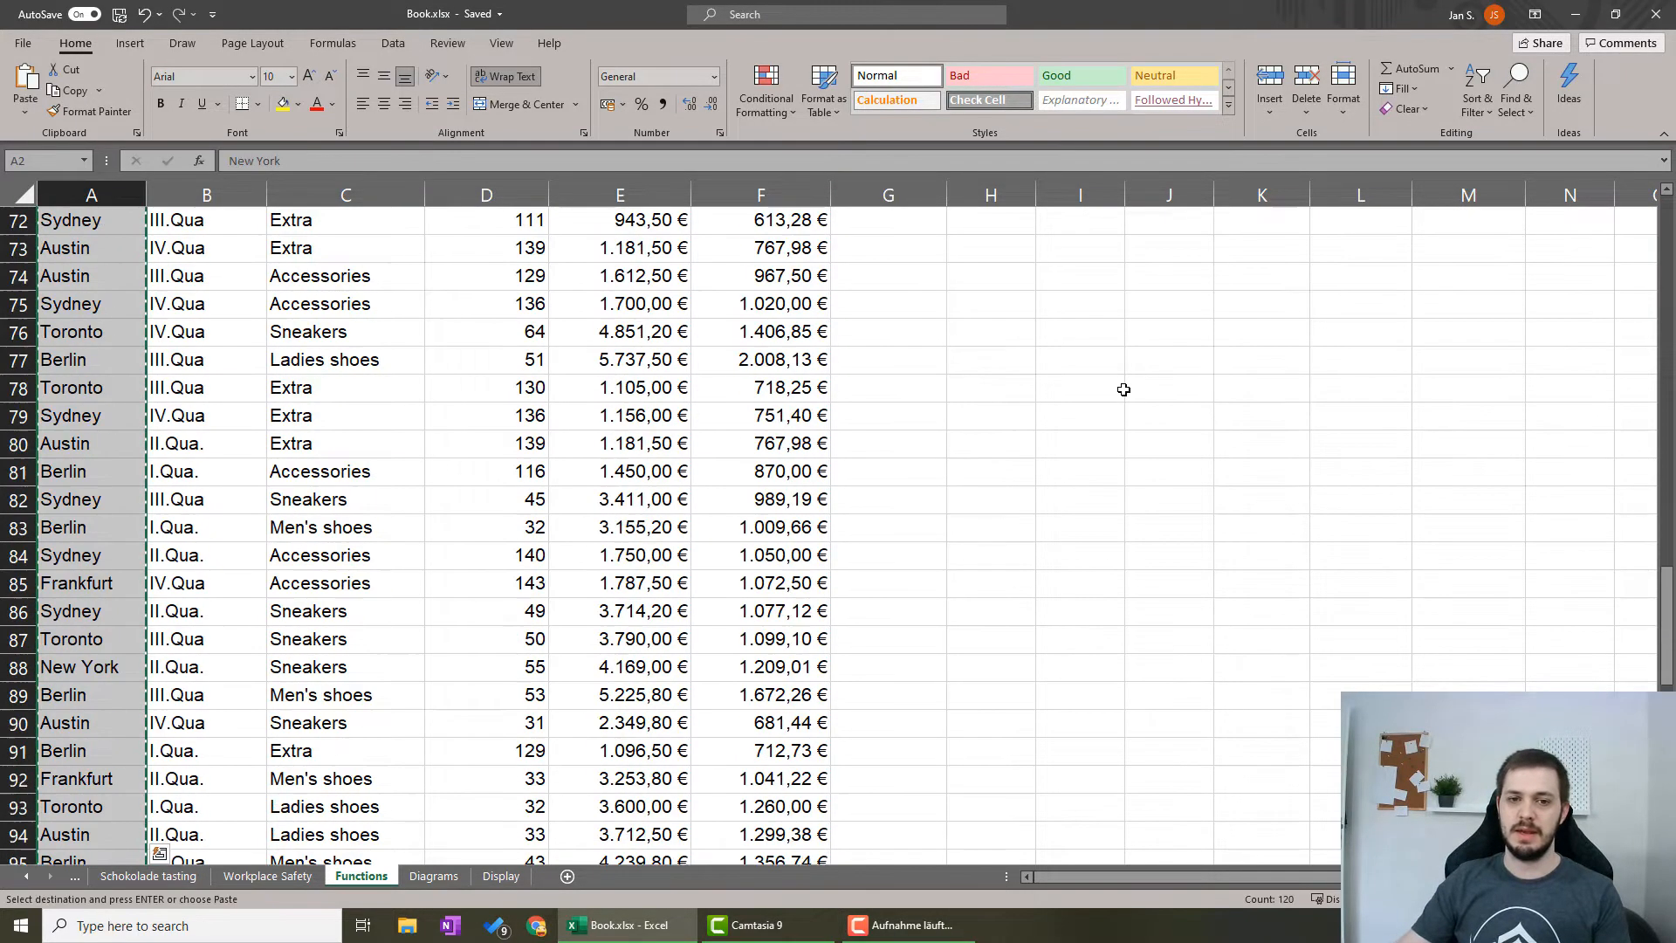
pyautogui.scroll(3, 1124, 389)
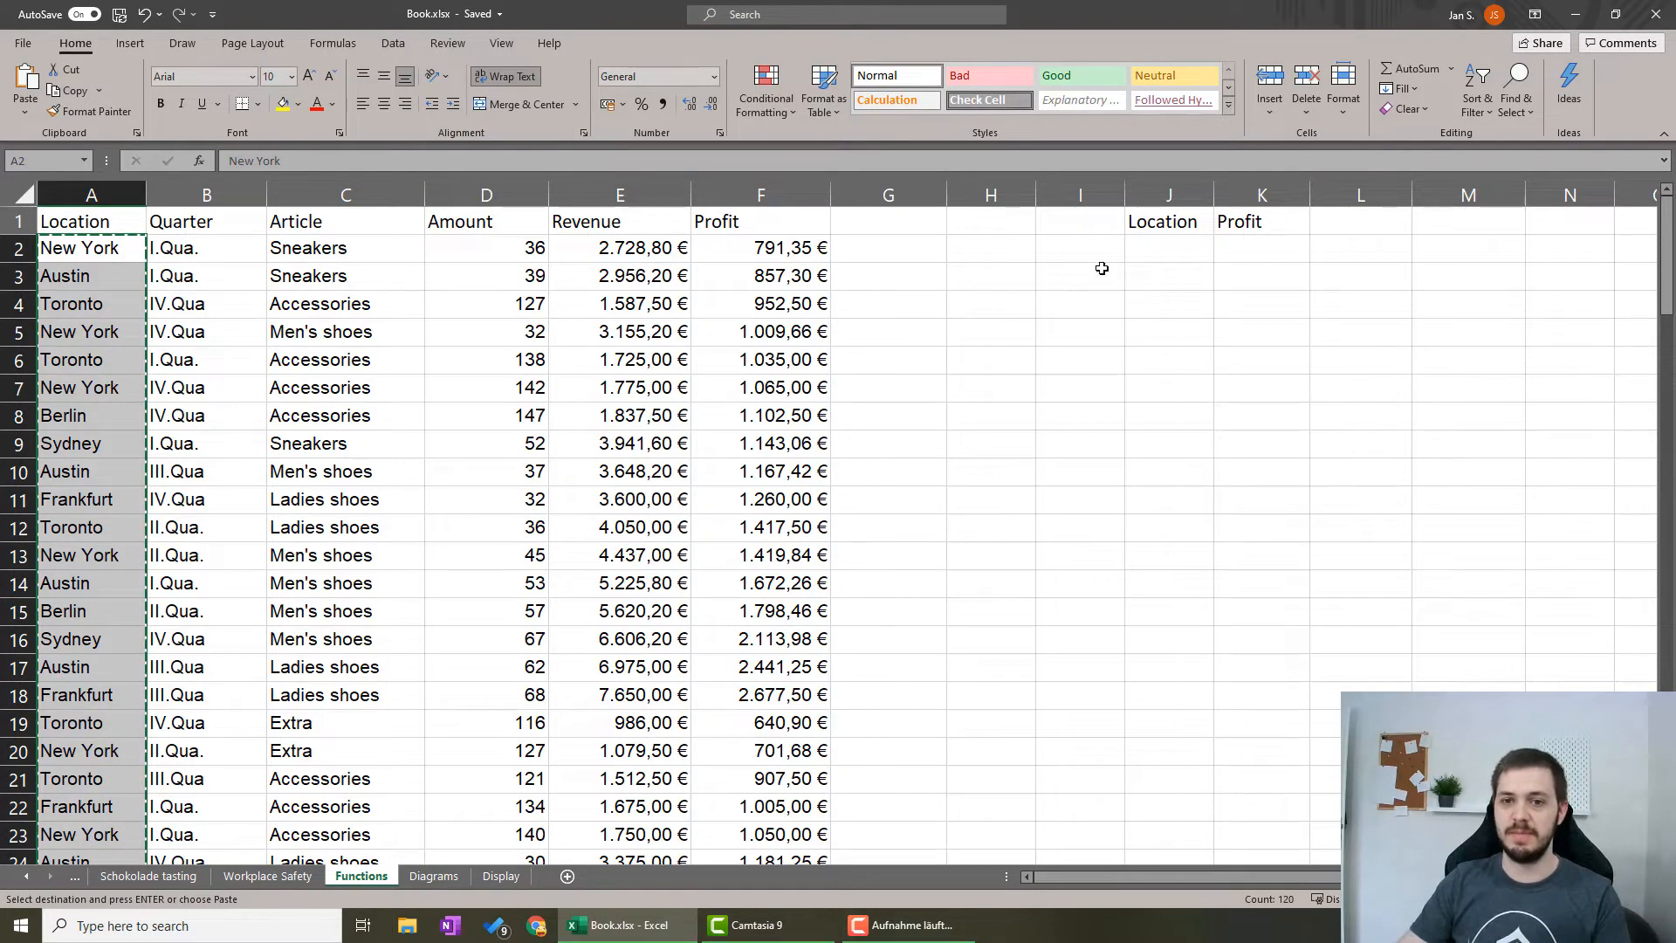
pyautogui.click(1184, 245)
pyautogui.hotkey('ctrl', 'v')
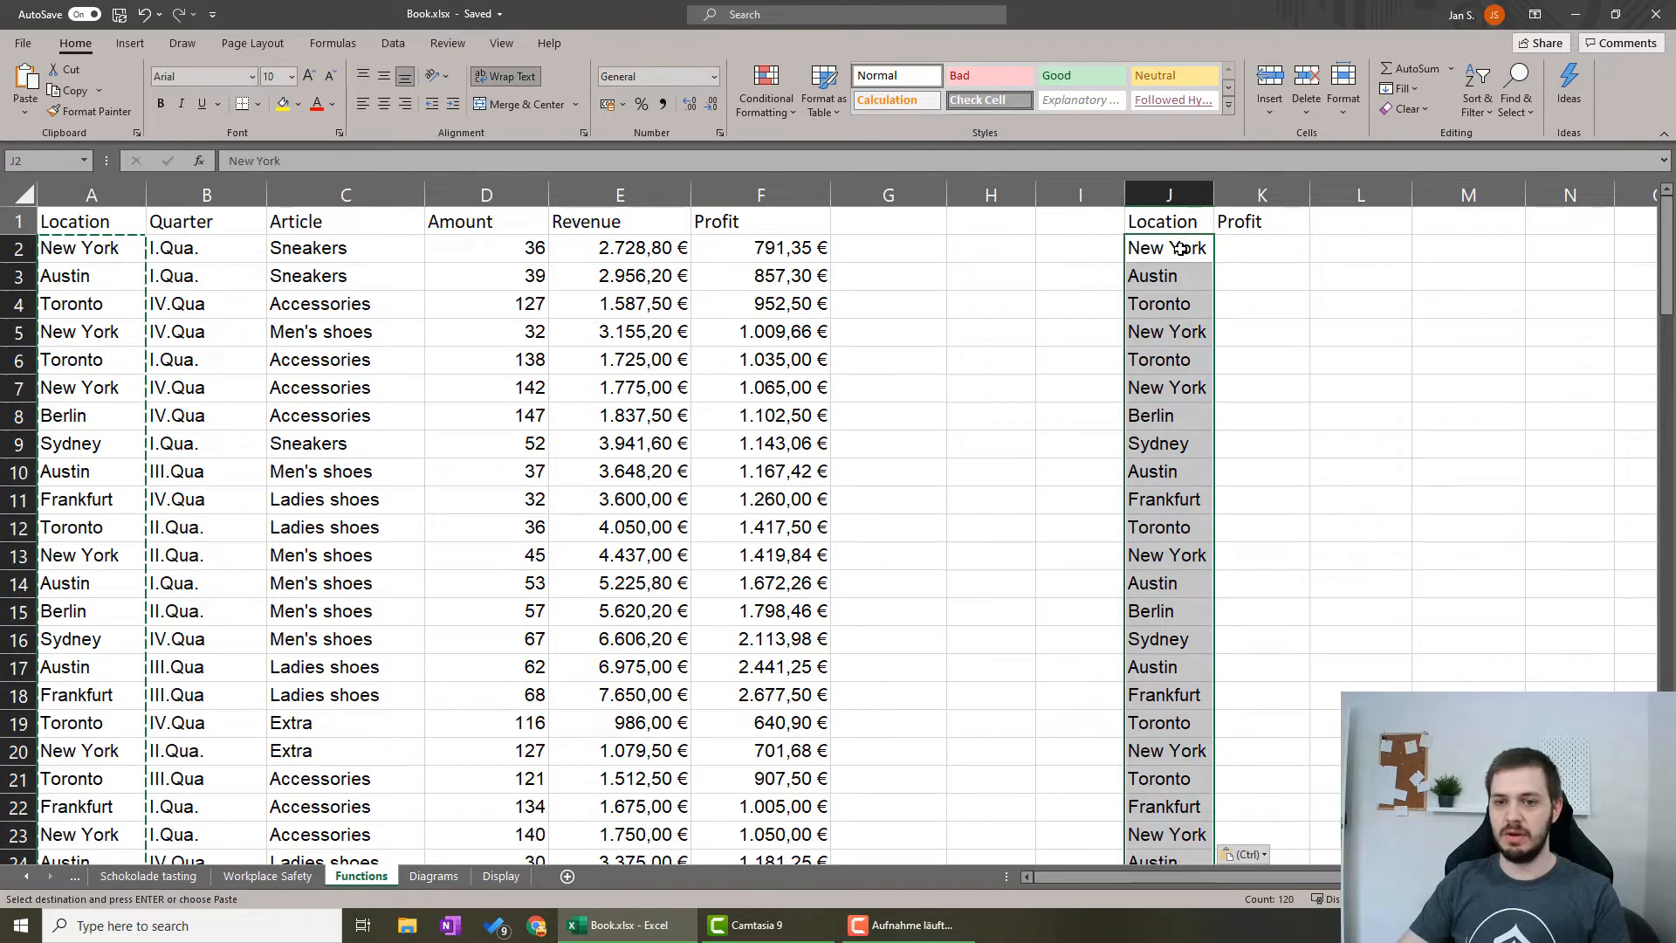
pyautogui.click(1096, 266)
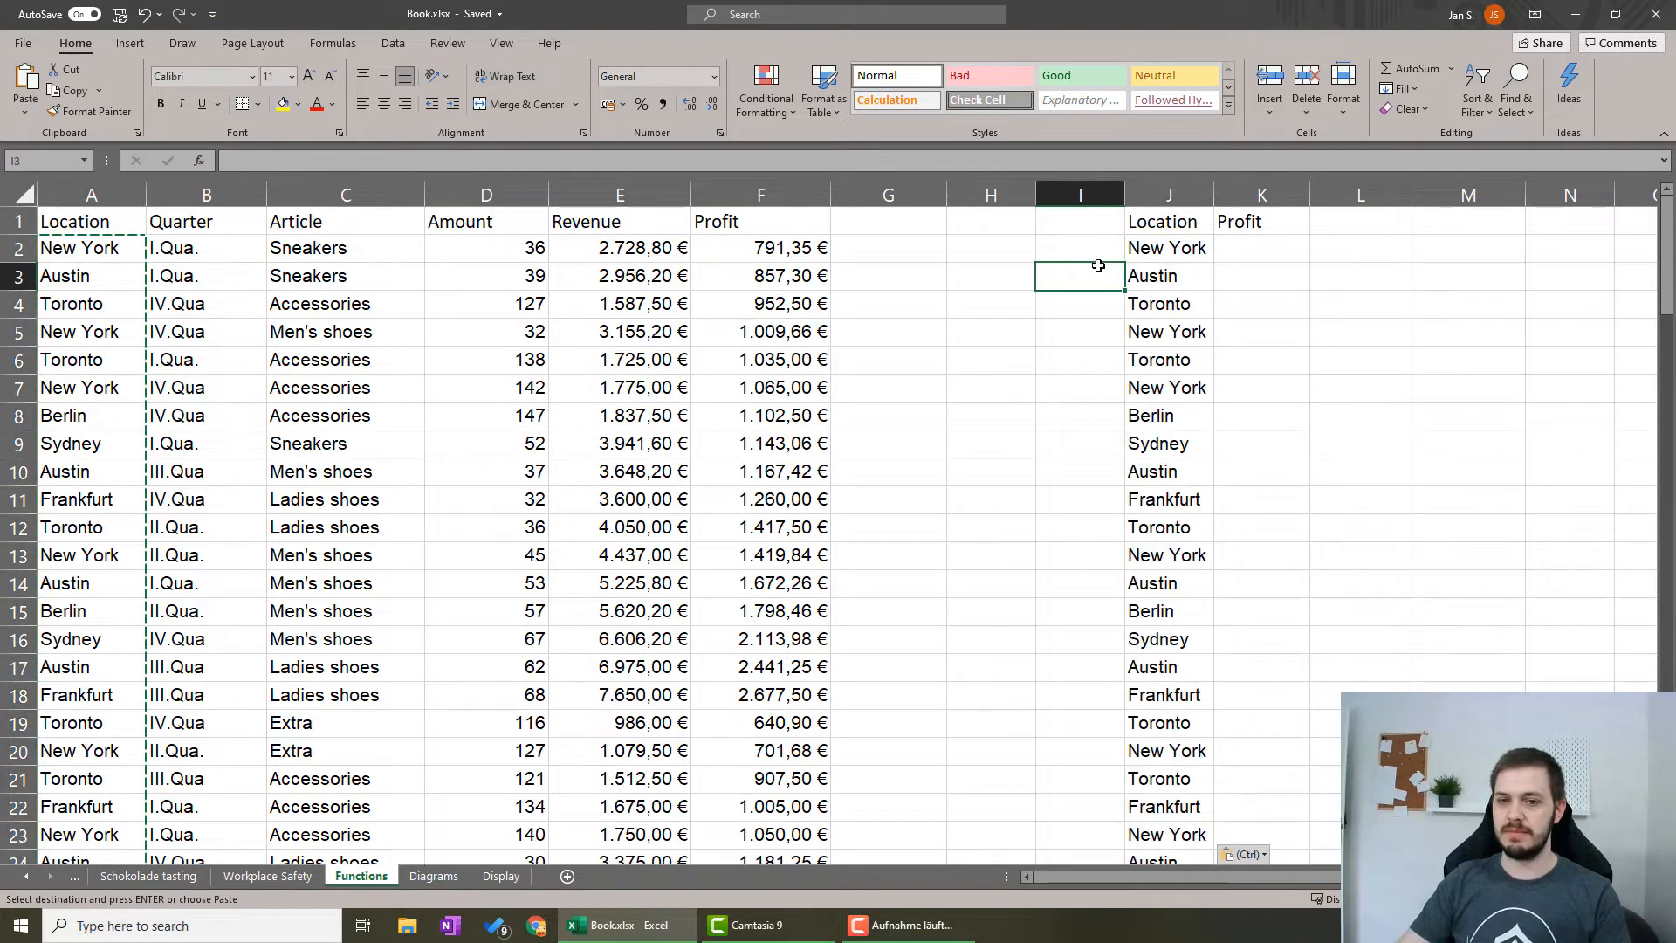
# Remove duplicates from the Location list in J1:J121, continuing with the current selection only and treating the first row as a header.
pyautogui.click(1164, 223)
pyautogui.hotkey('ctrl', 'shift', 'Down')
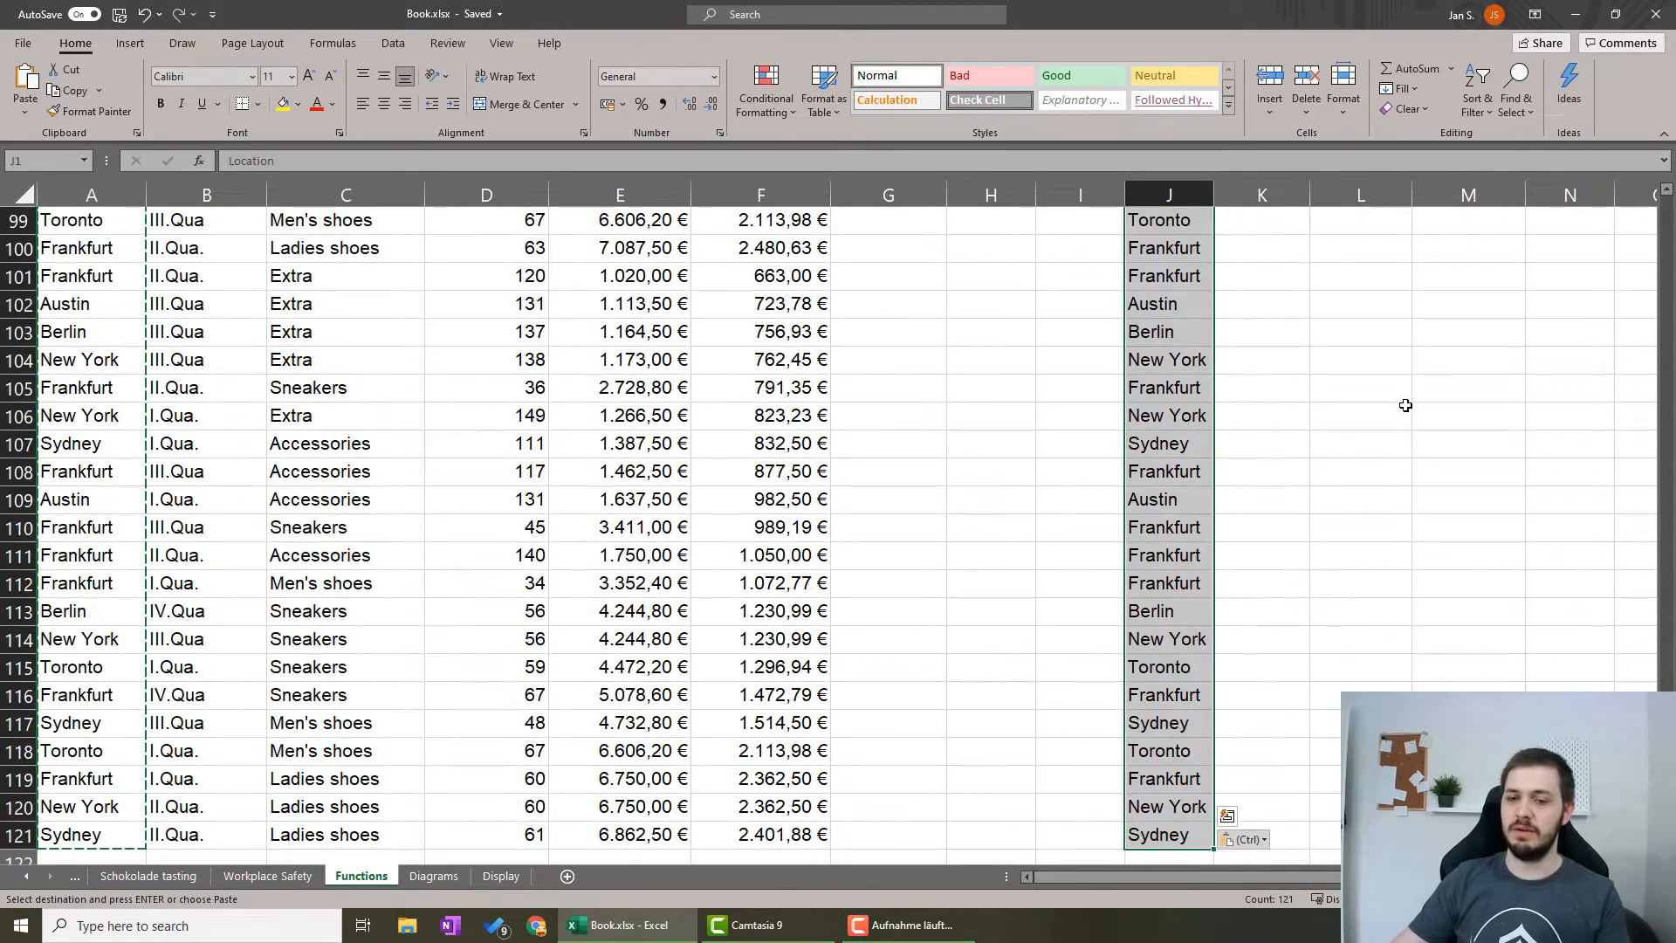
pyautogui.scroll(20, 546, 225)
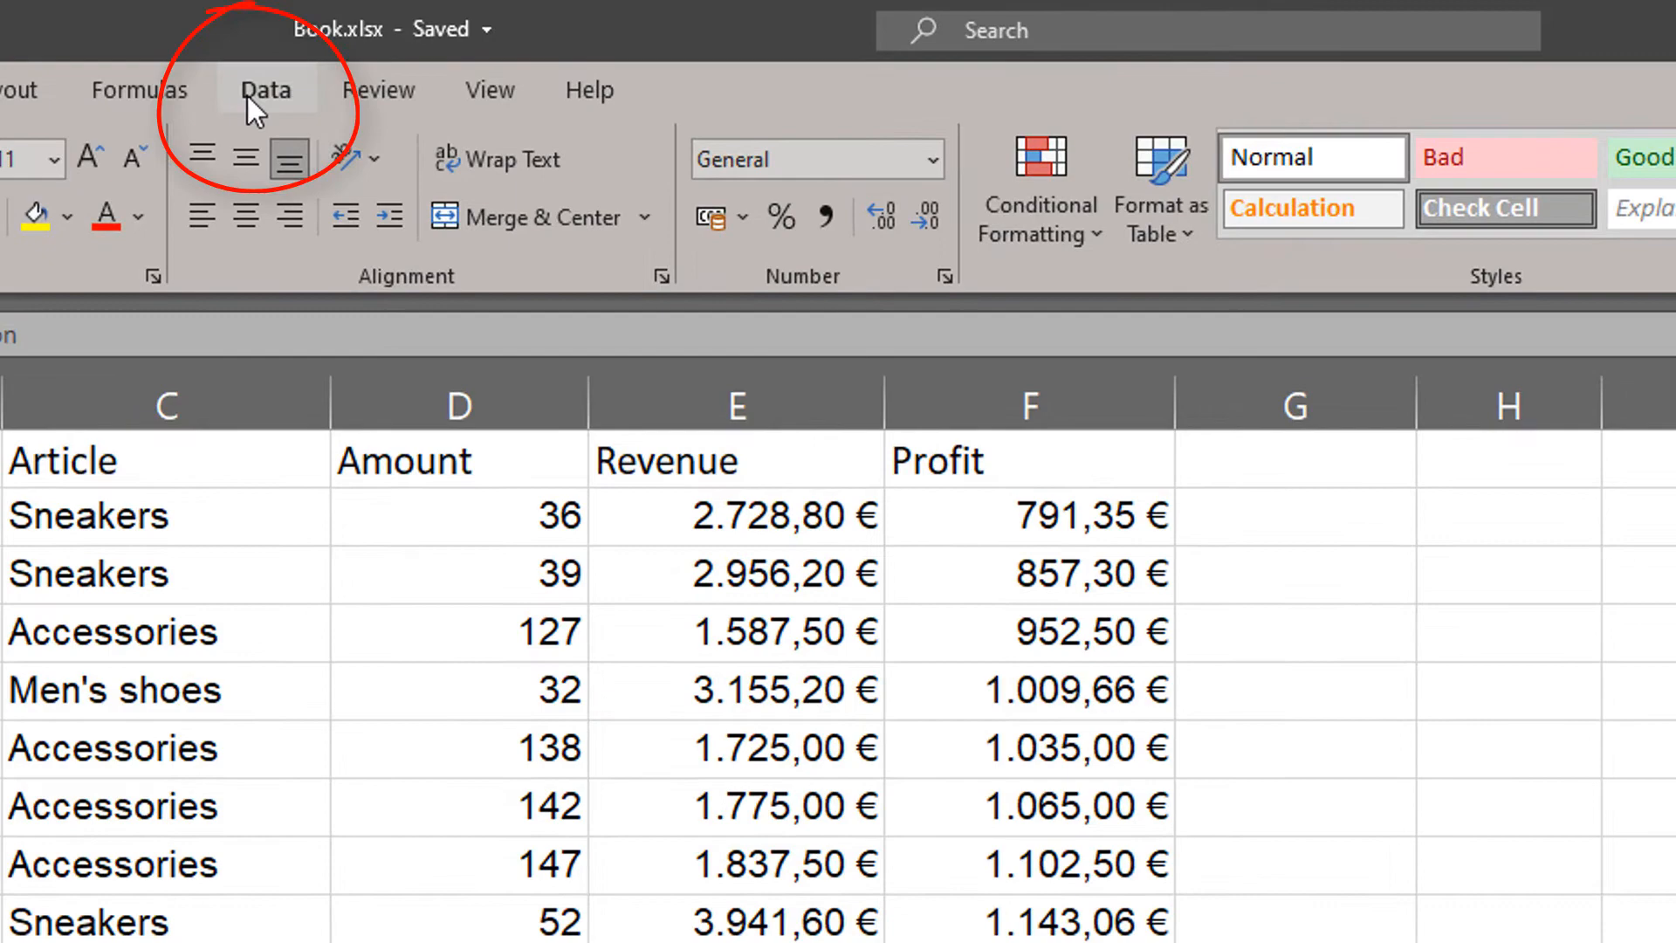
pyautogui.click(253, 91)
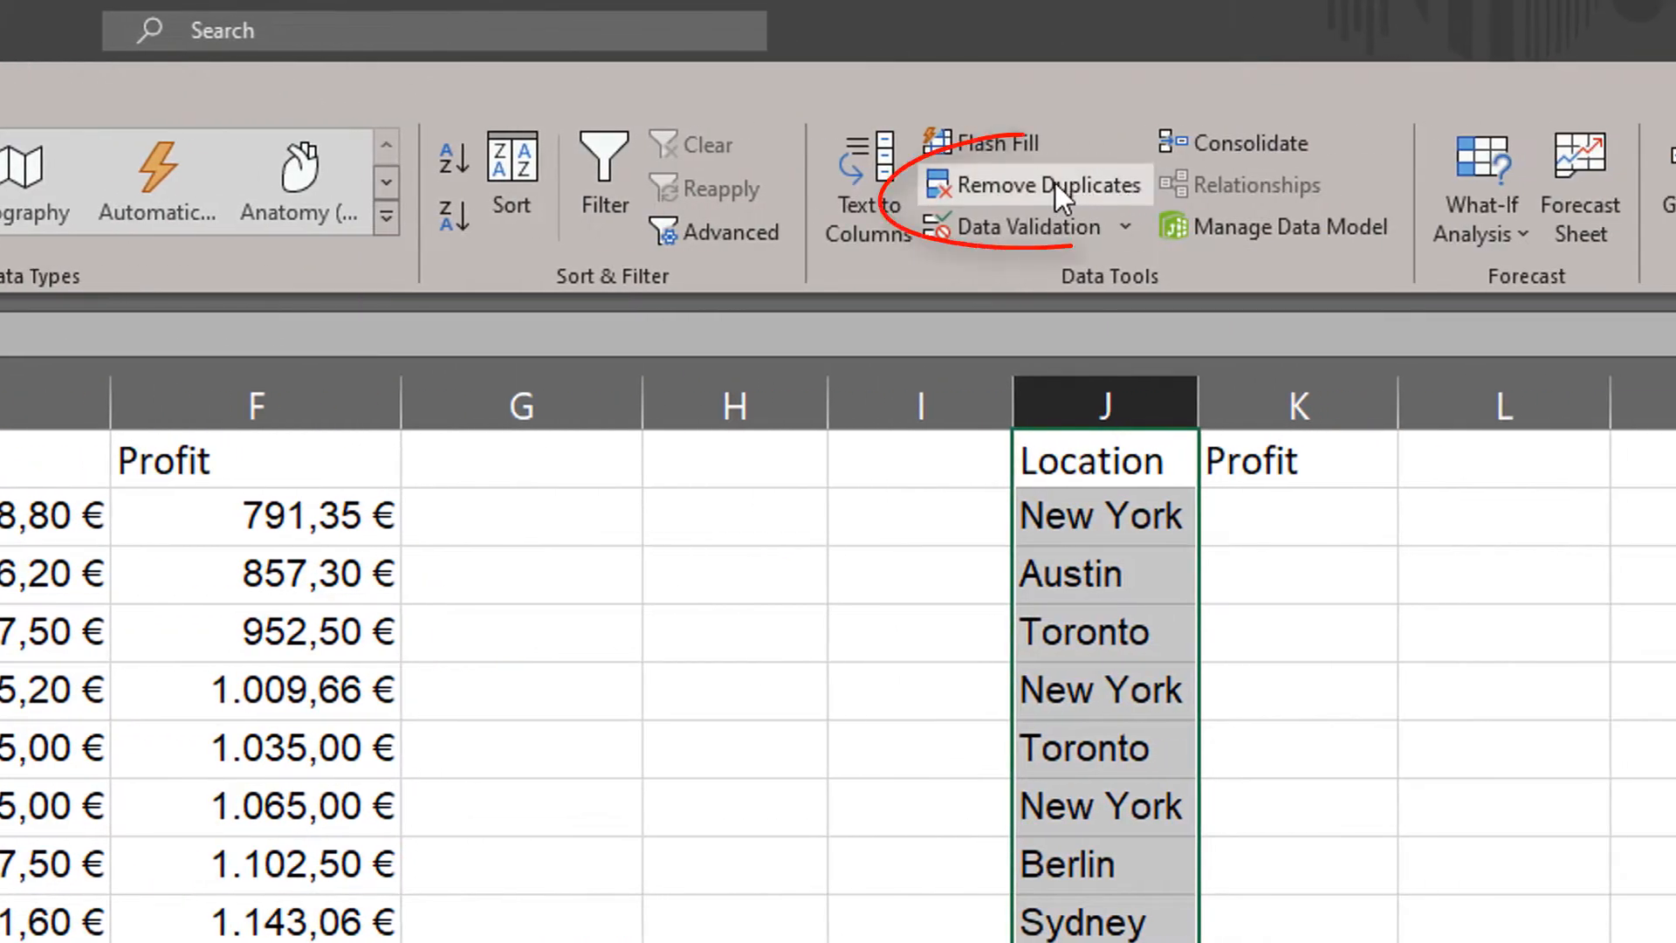
pyautogui.click(1055, 181)
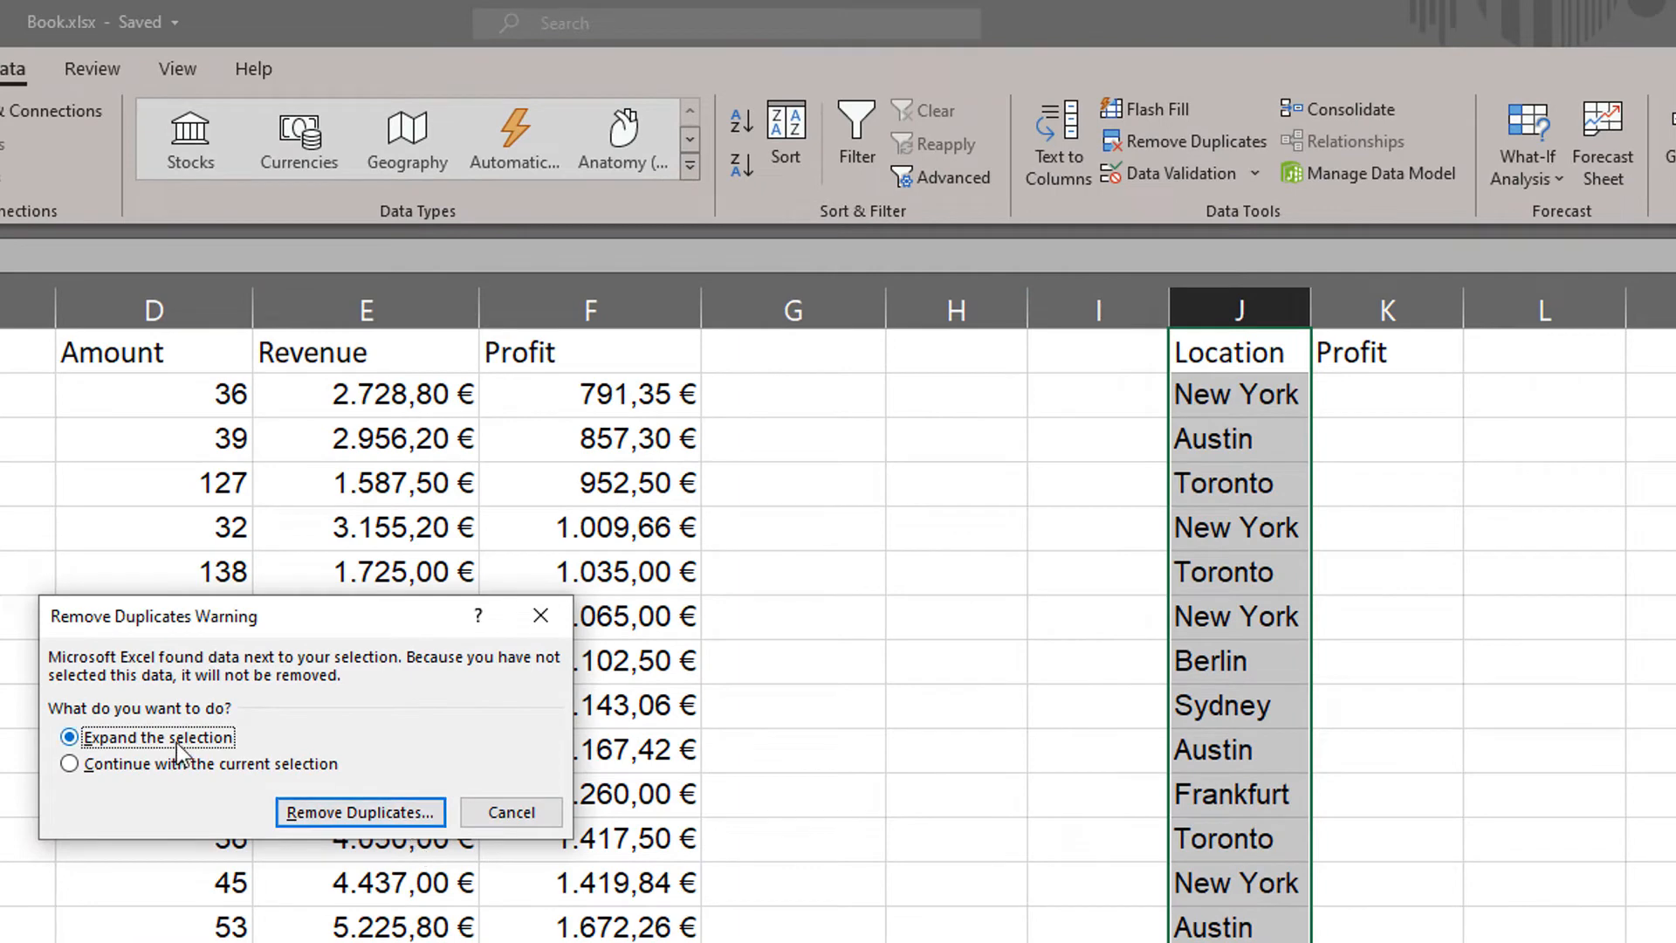
pyautogui.click(108, 770)
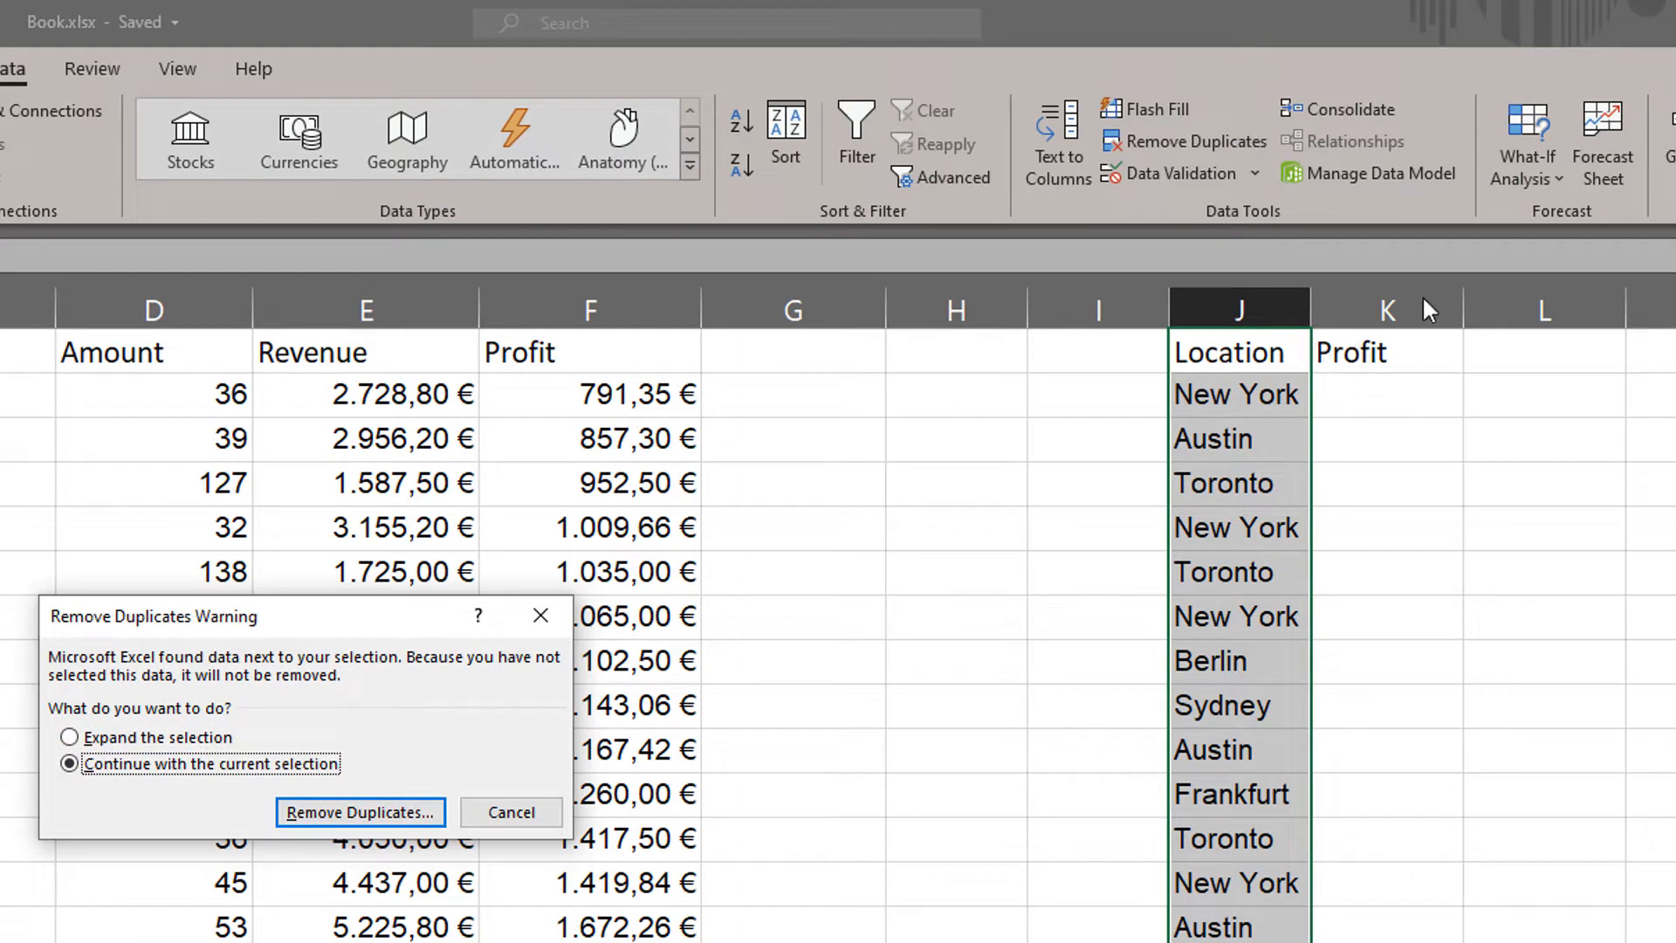
pyautogui.click(363, 811)
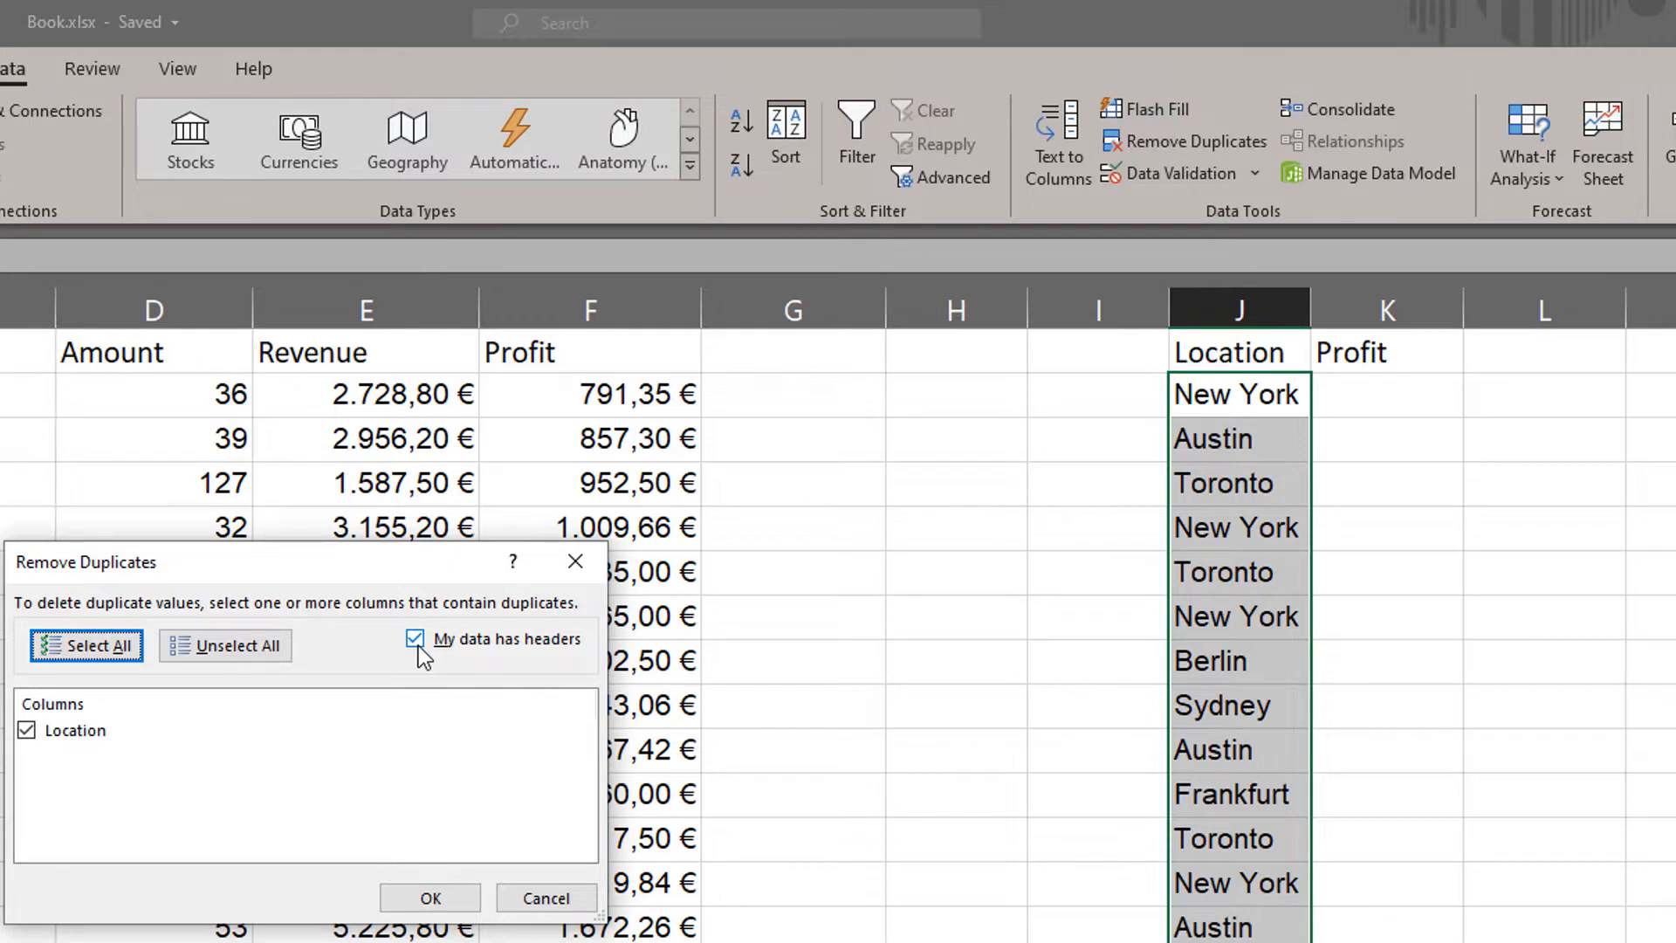
pyautogui.click(425, 899)
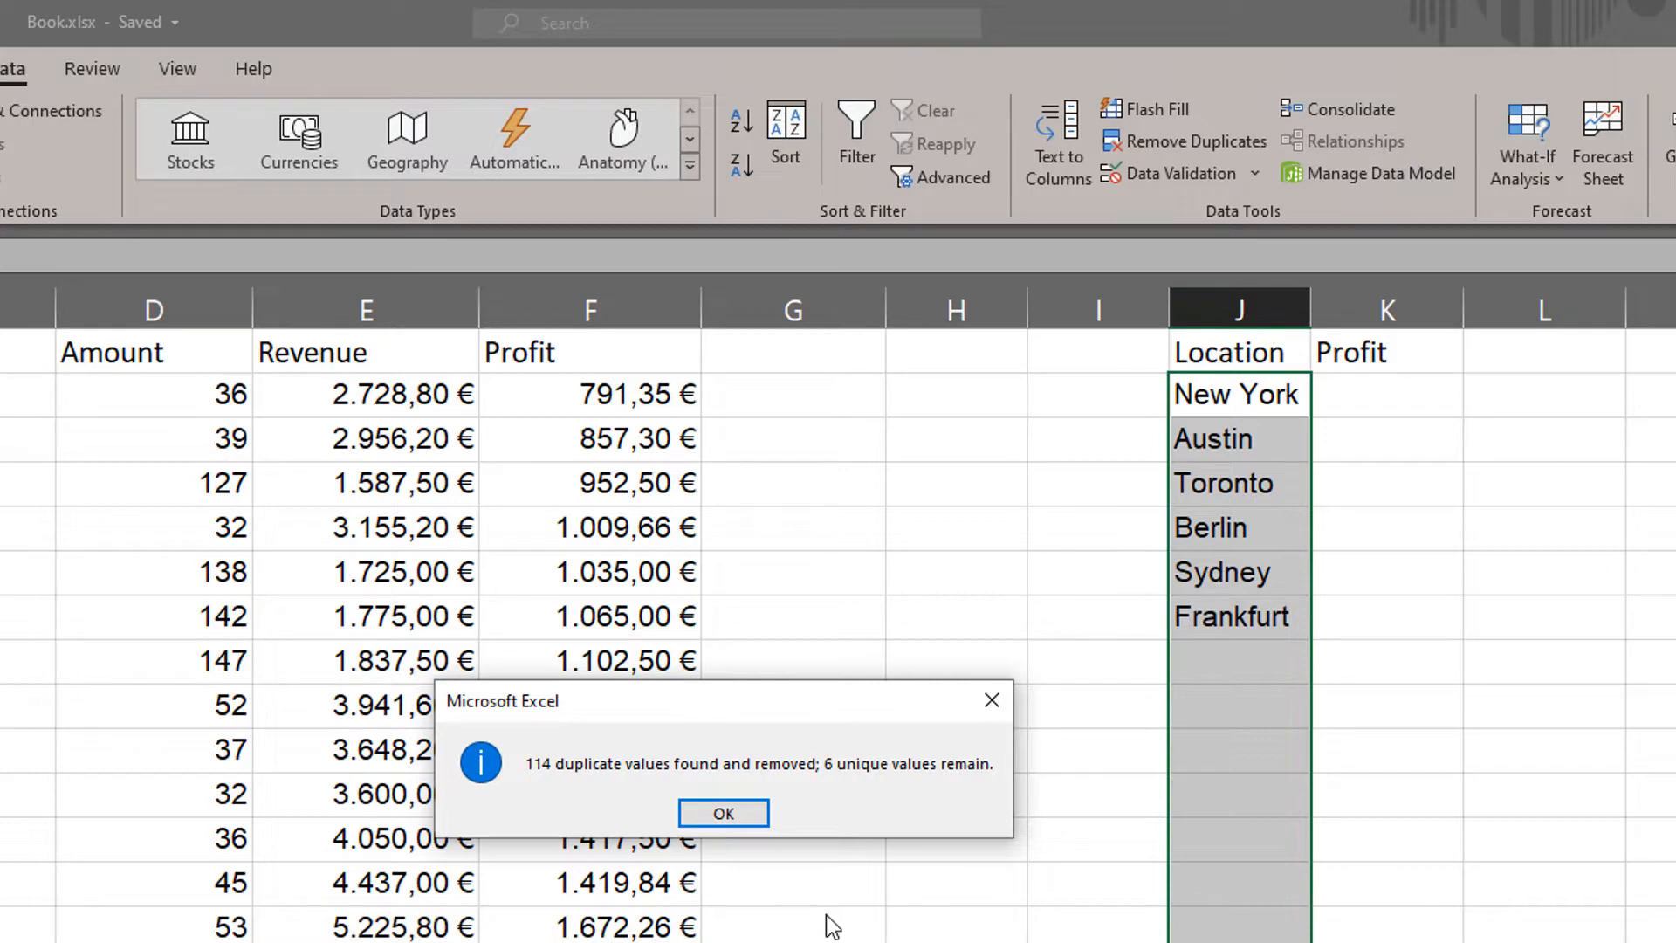
pyautogui.click(749, 818)
pyautogui.click(1349, 592)
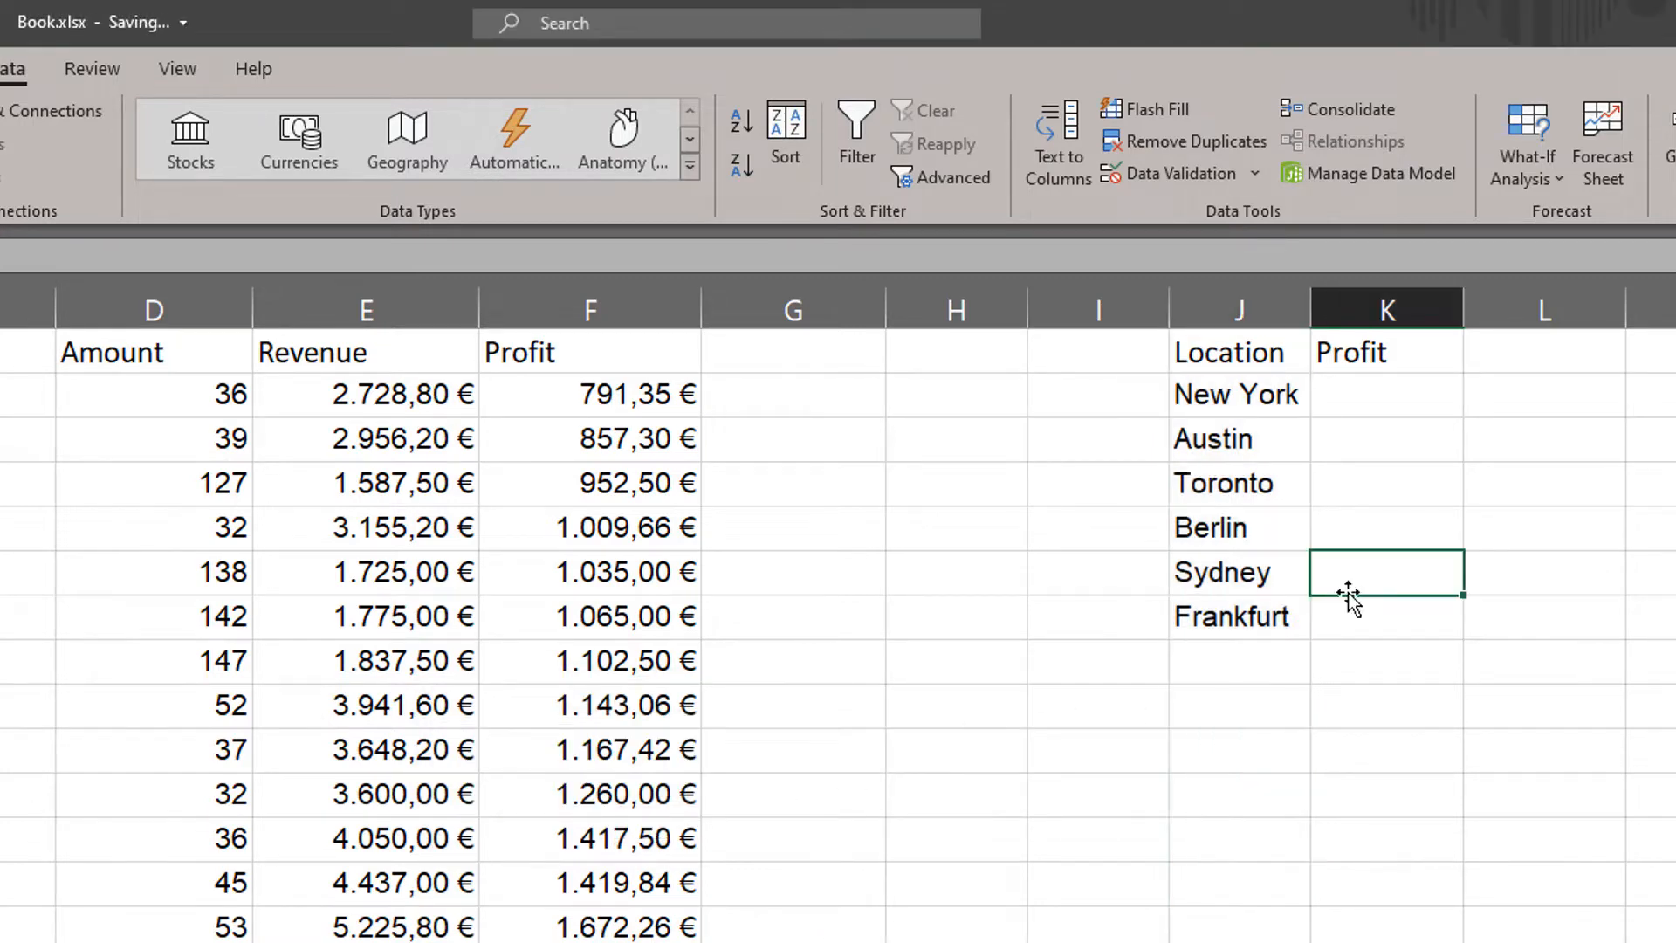
pyautogui.click(1407, 664)
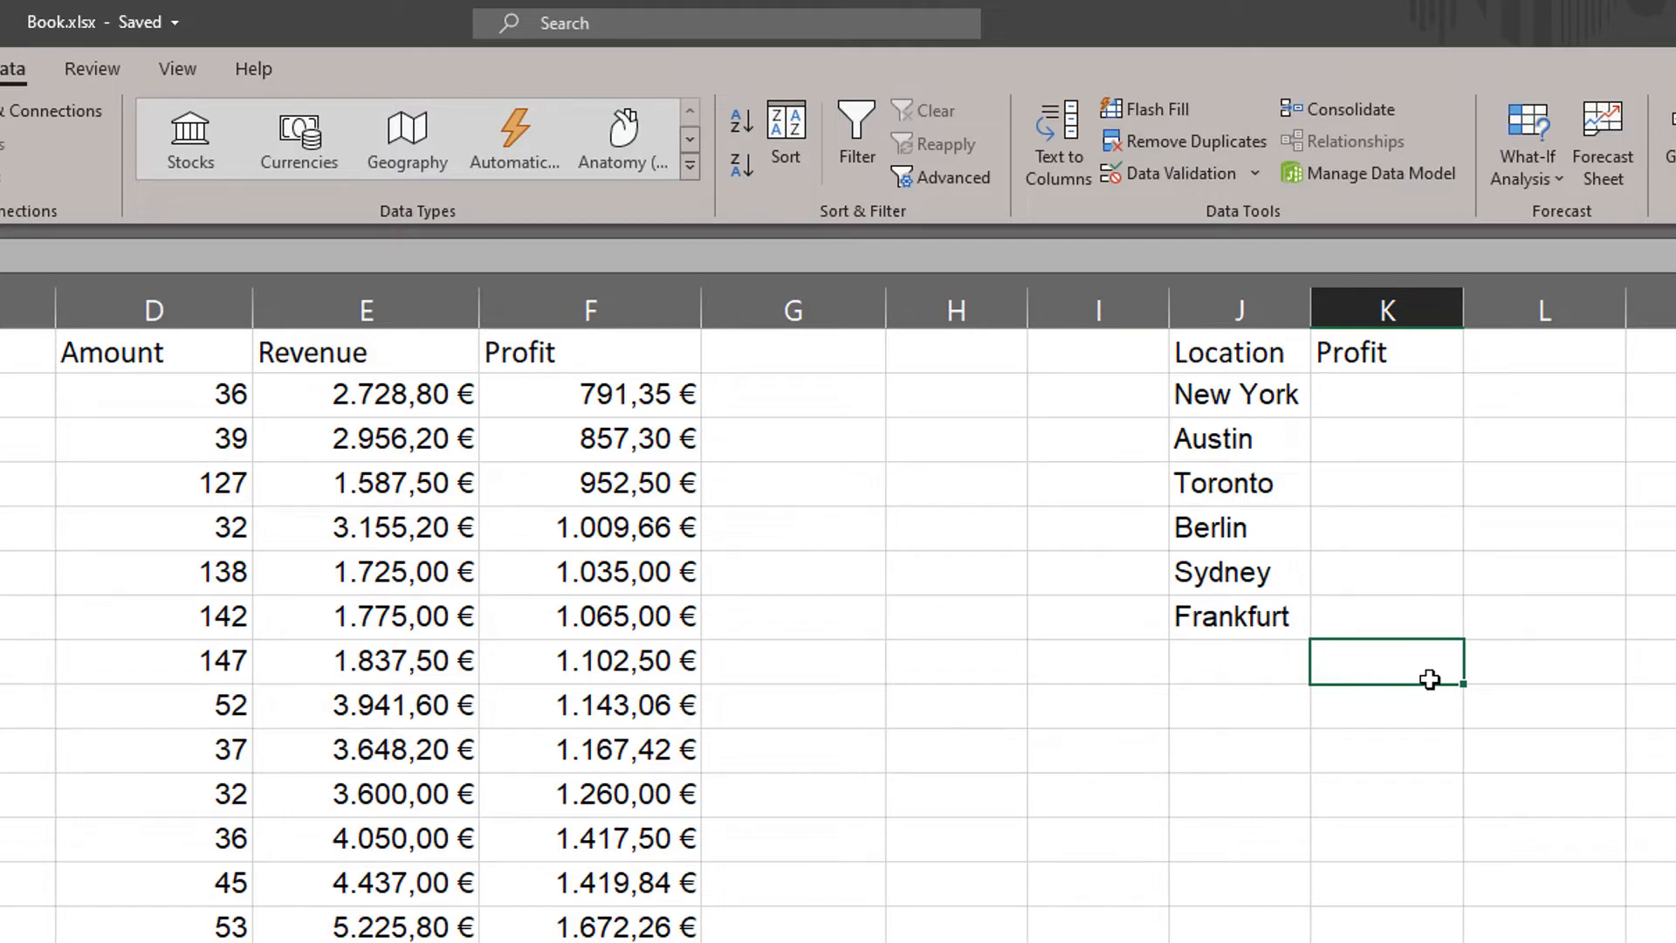
# Start Consolidate for the range J1:K7 and delete the existing reference Functions!$A$1:$F$121.
pyautogui.click(1294, 353)
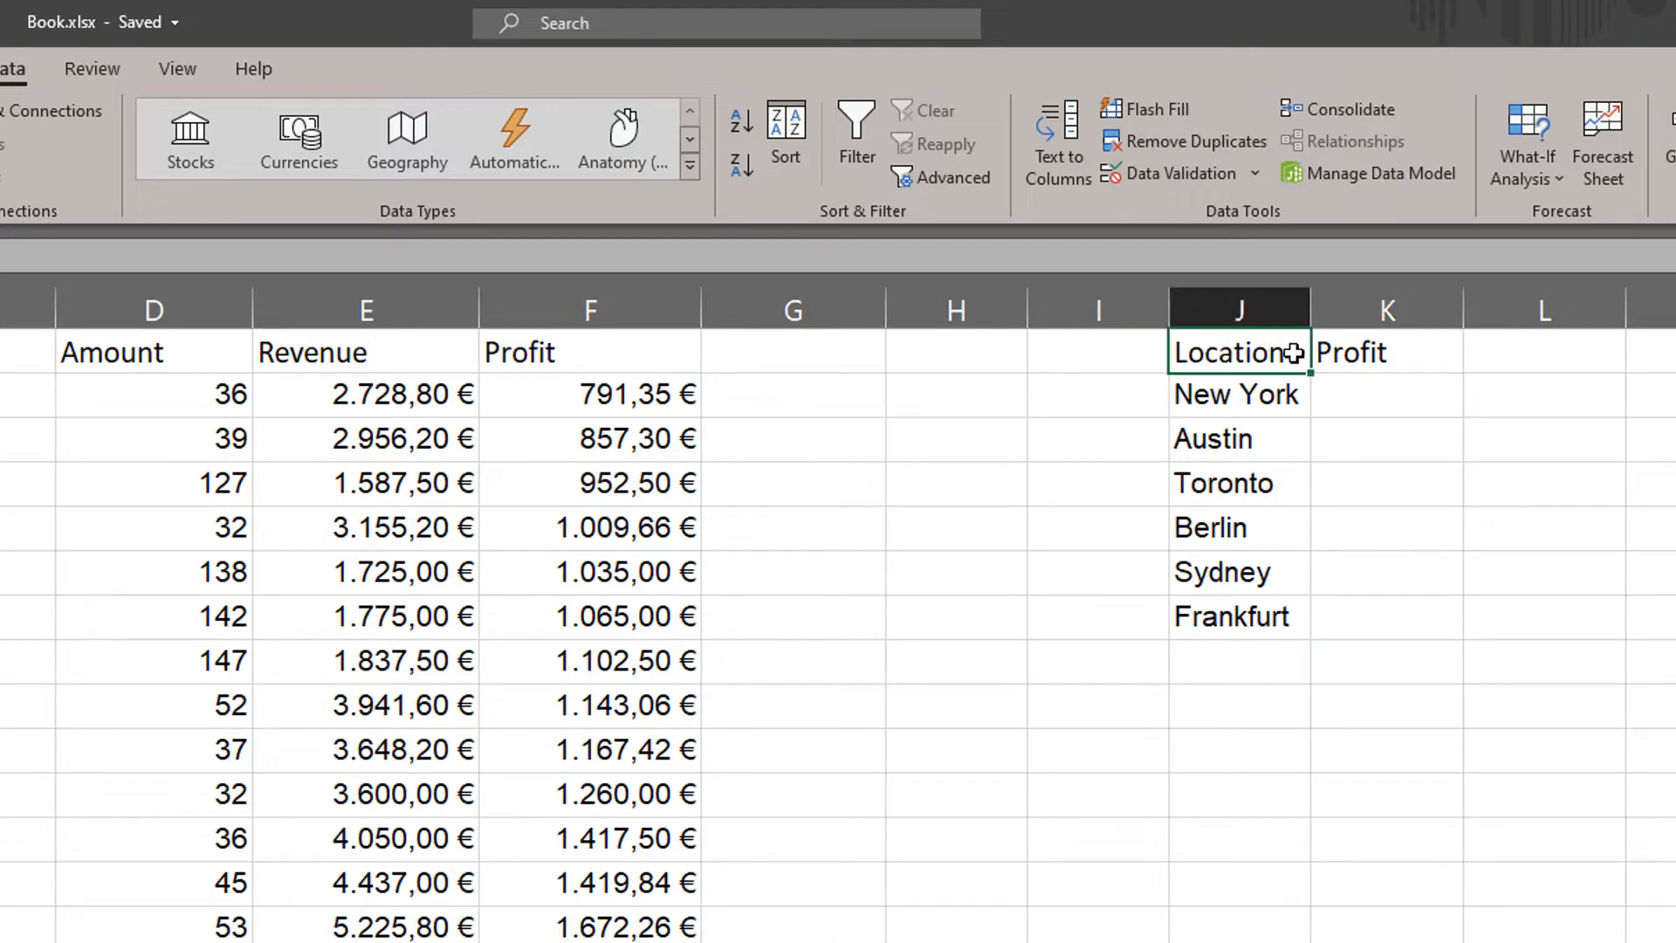
pyautogui.moveTo(1293, 353); pyautogui.dragTo(1363, 604)
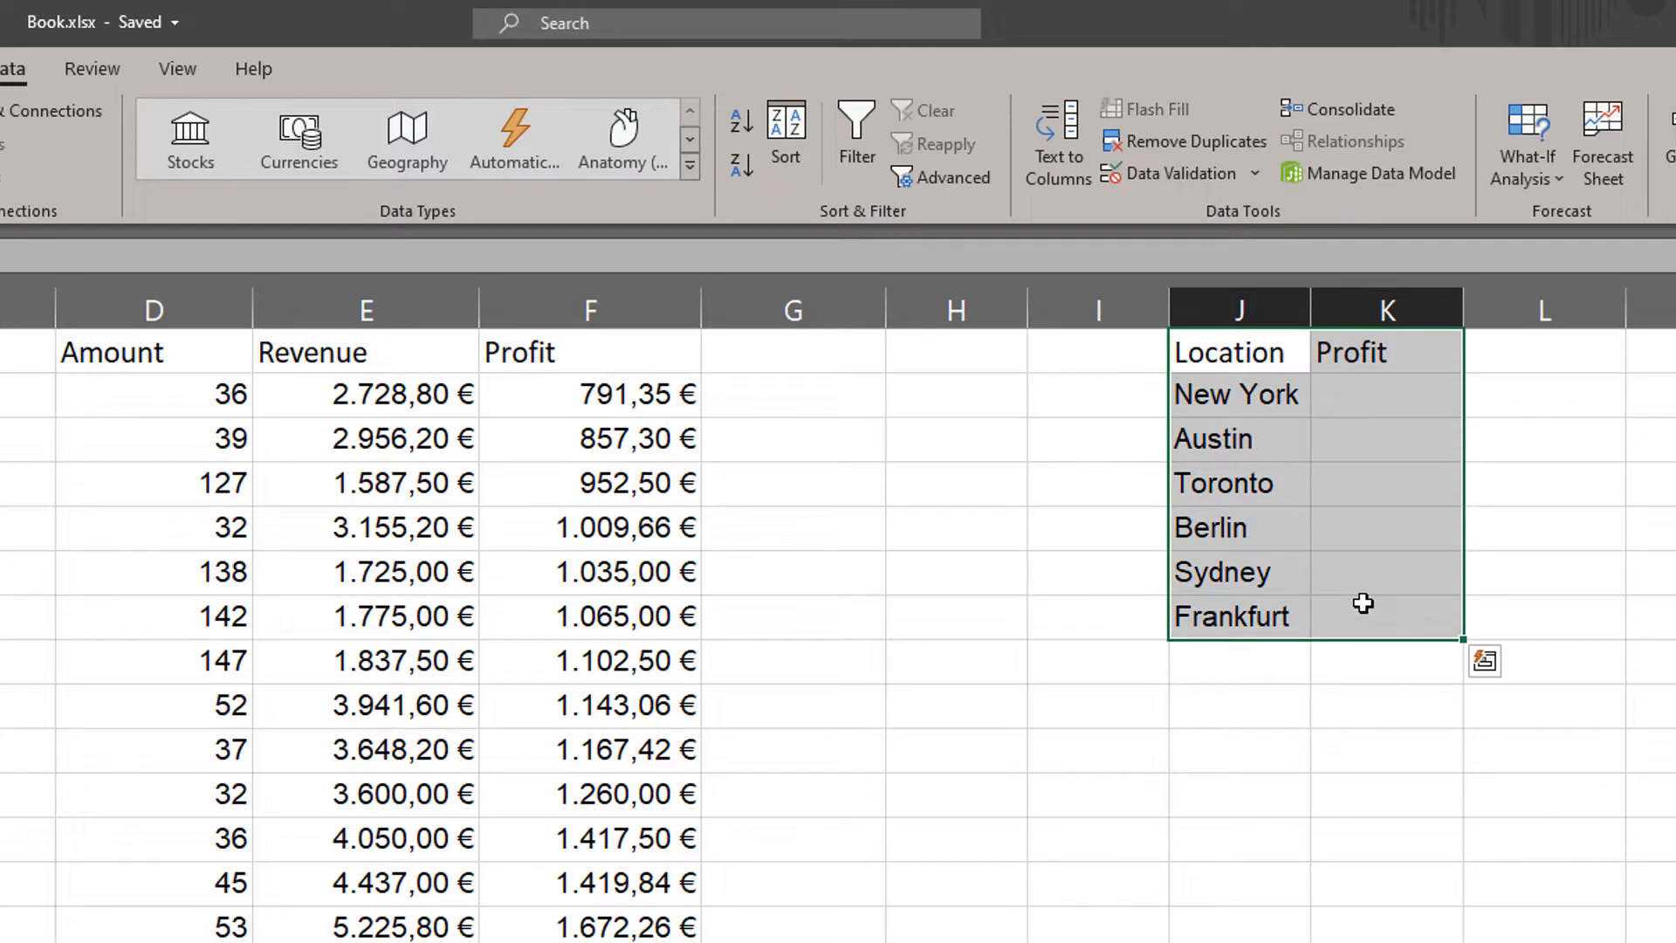
pyautogui.click(1360, 115)
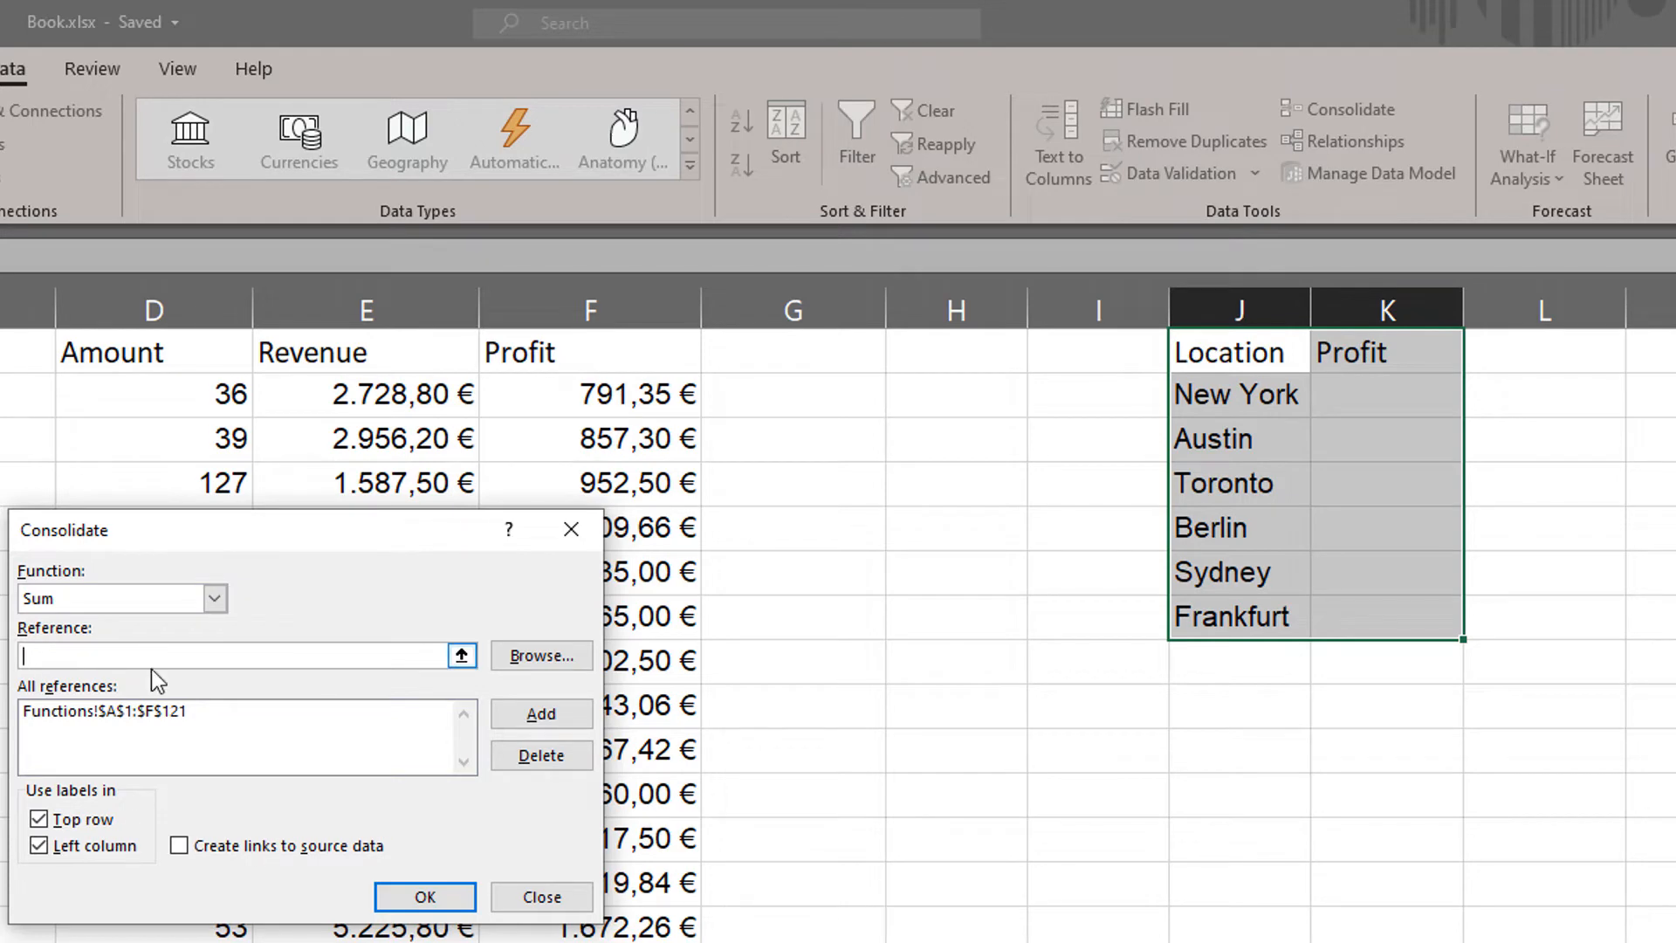
pyautogui.click(254, 718)
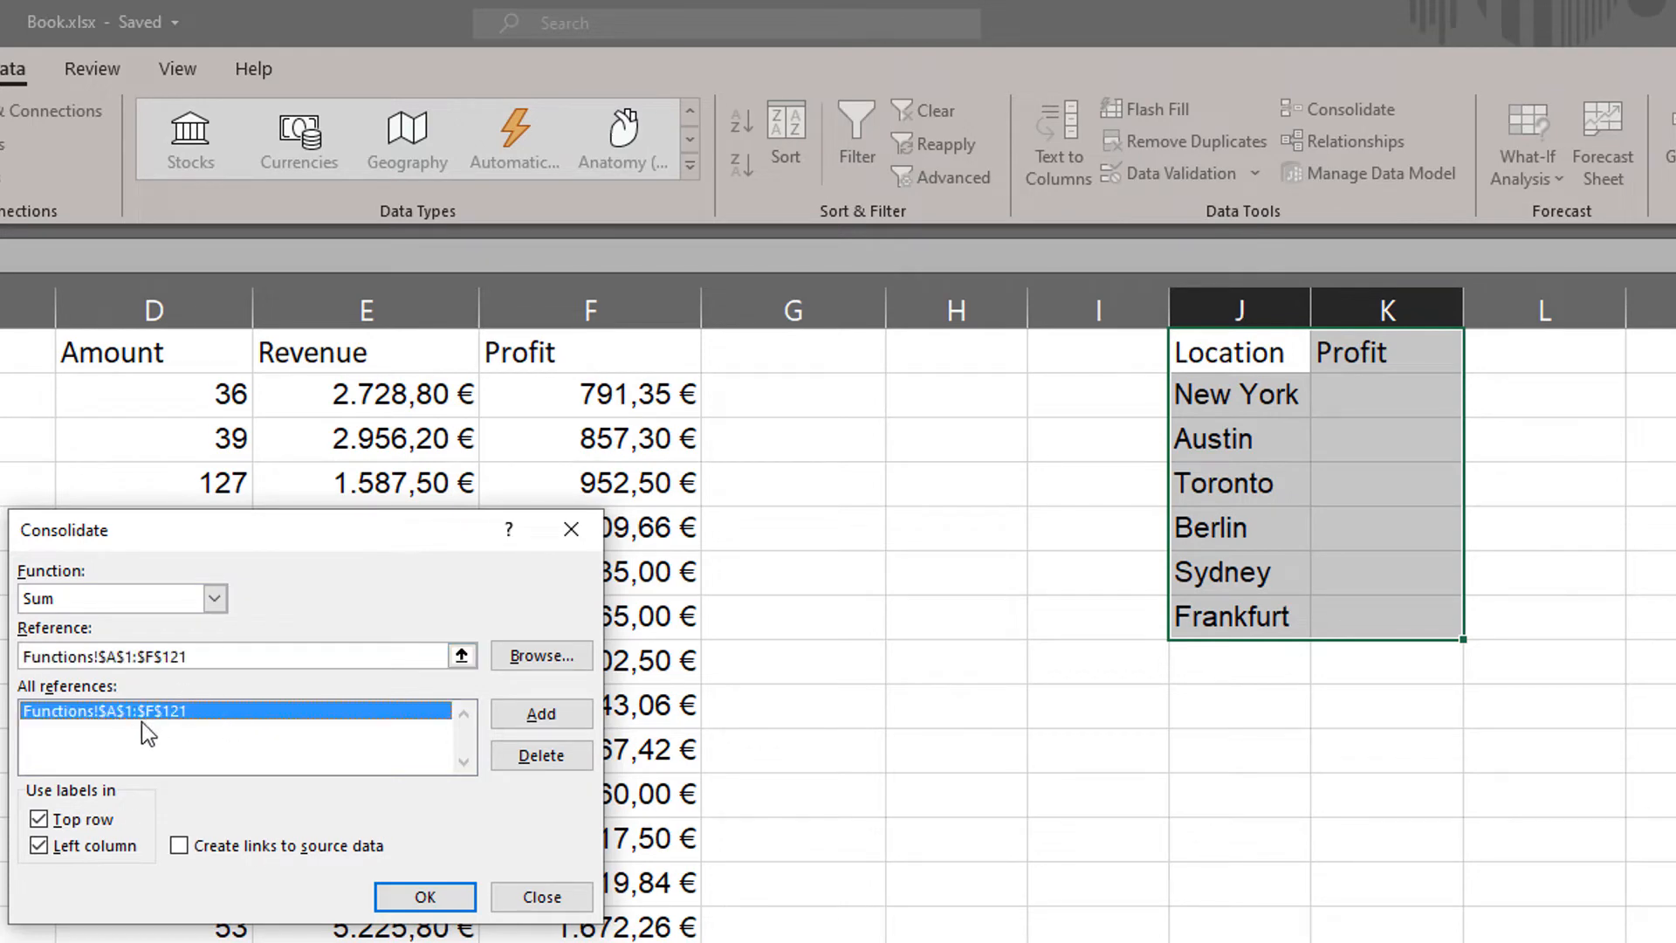
pyautogui.click(528, 763)
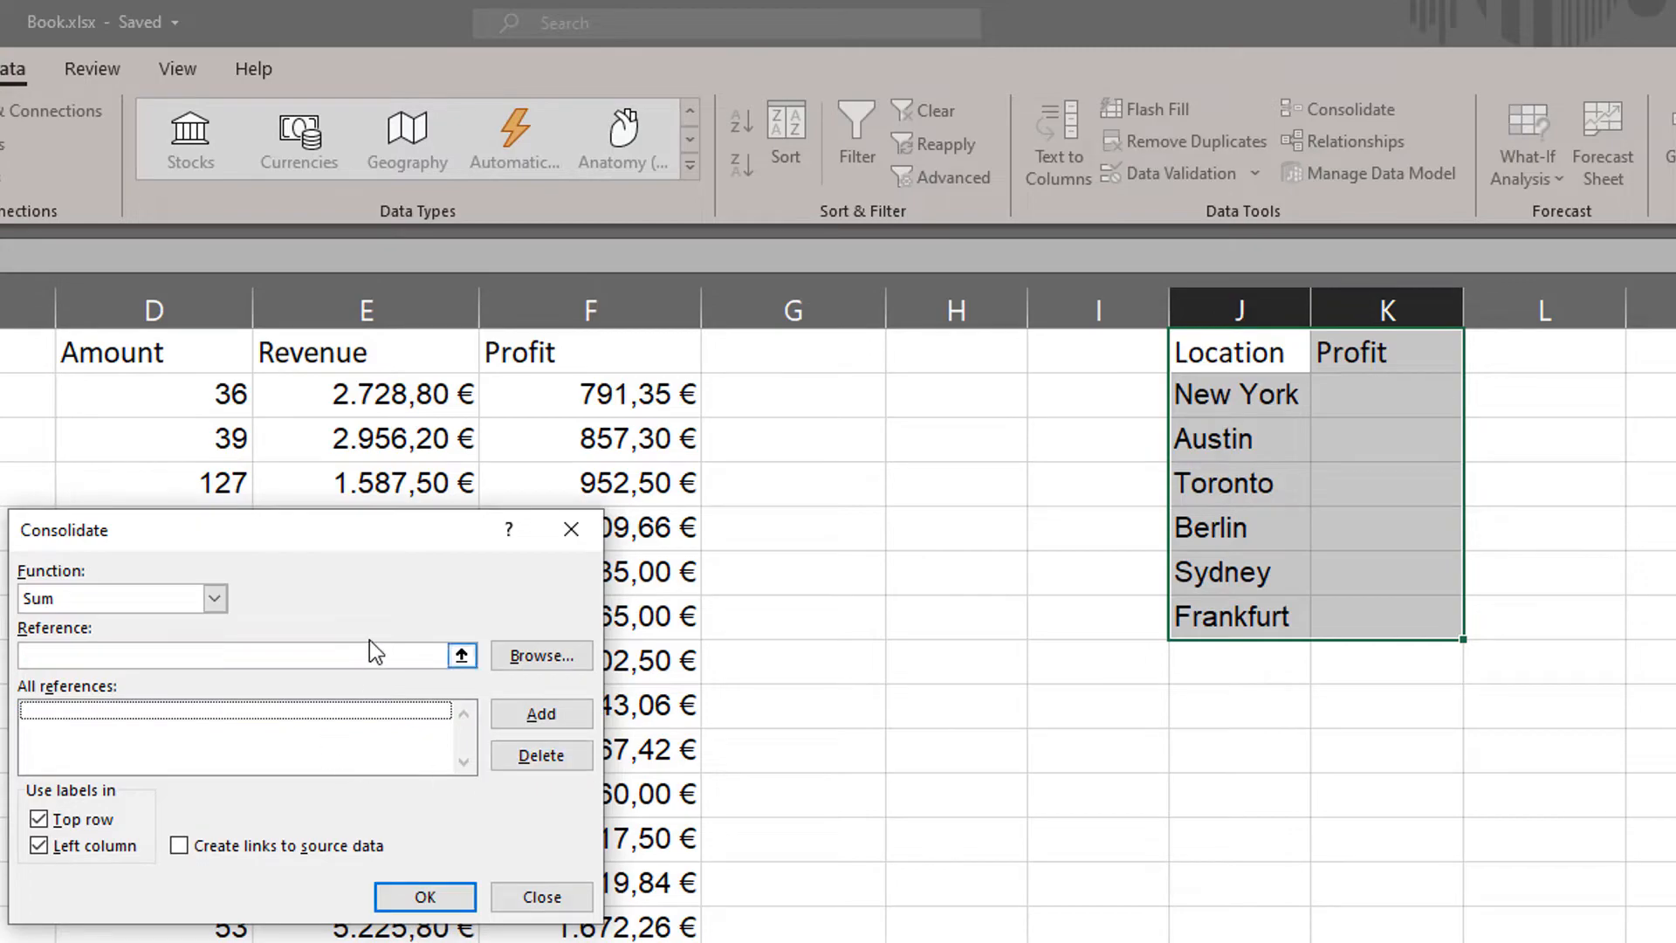
# Set the consolidation reference to the whole source table, $A$1:$F$121.
pyautogui.click(336, 656)
pyautogui.click(461, 654)
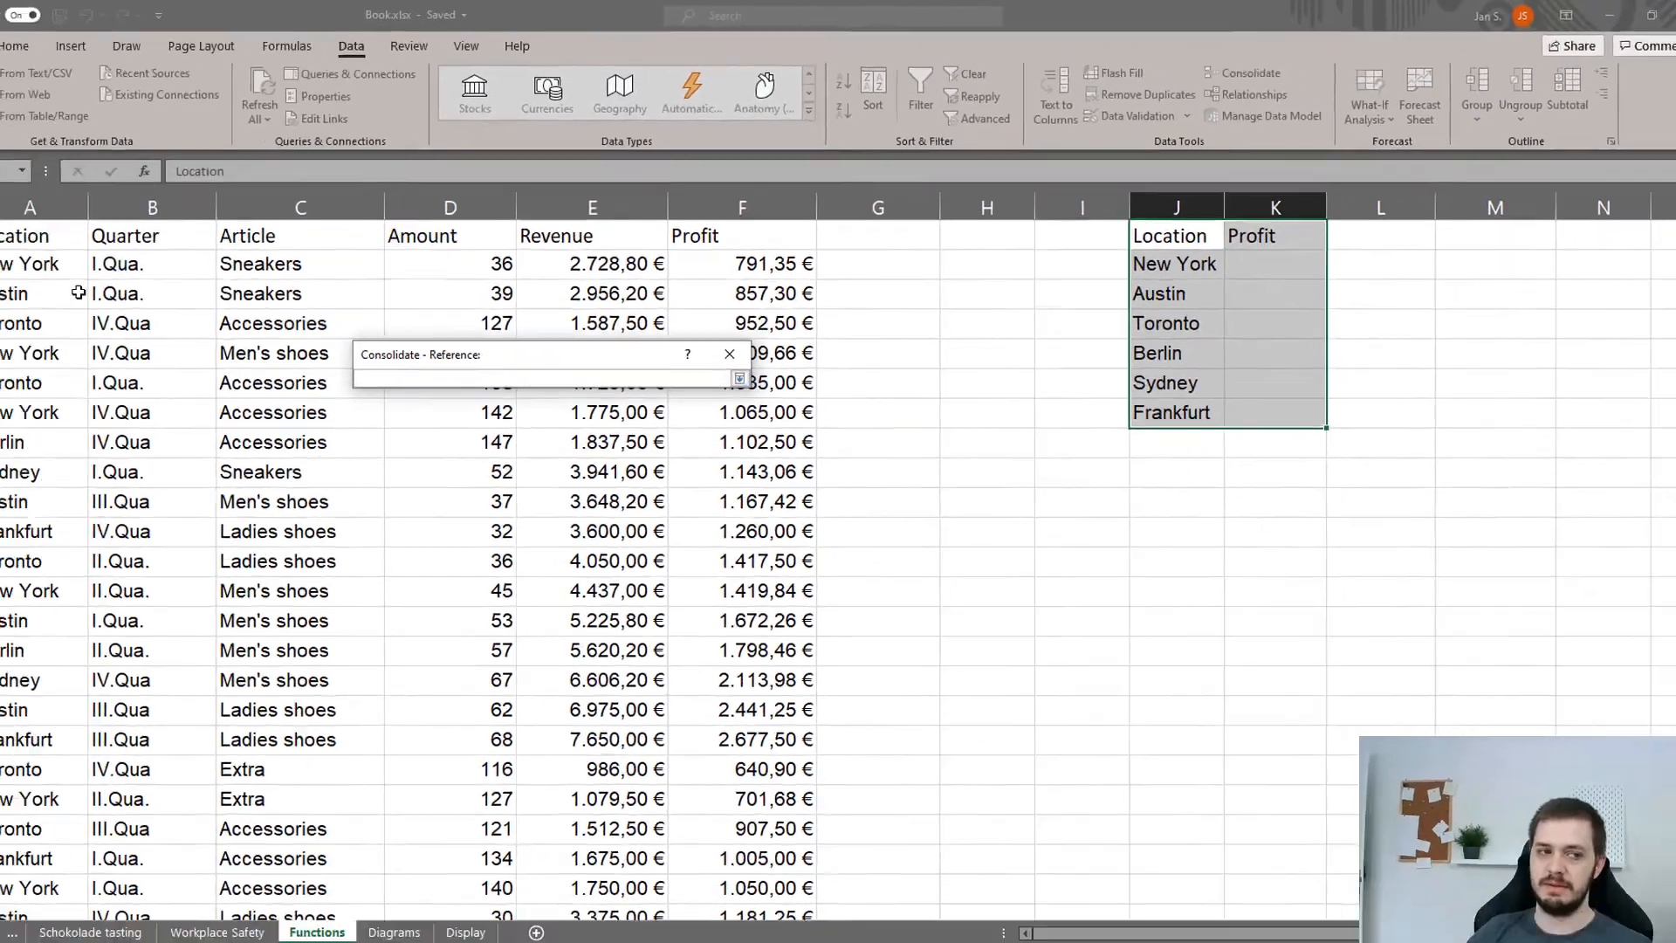
pyautogui.click(85, 220)
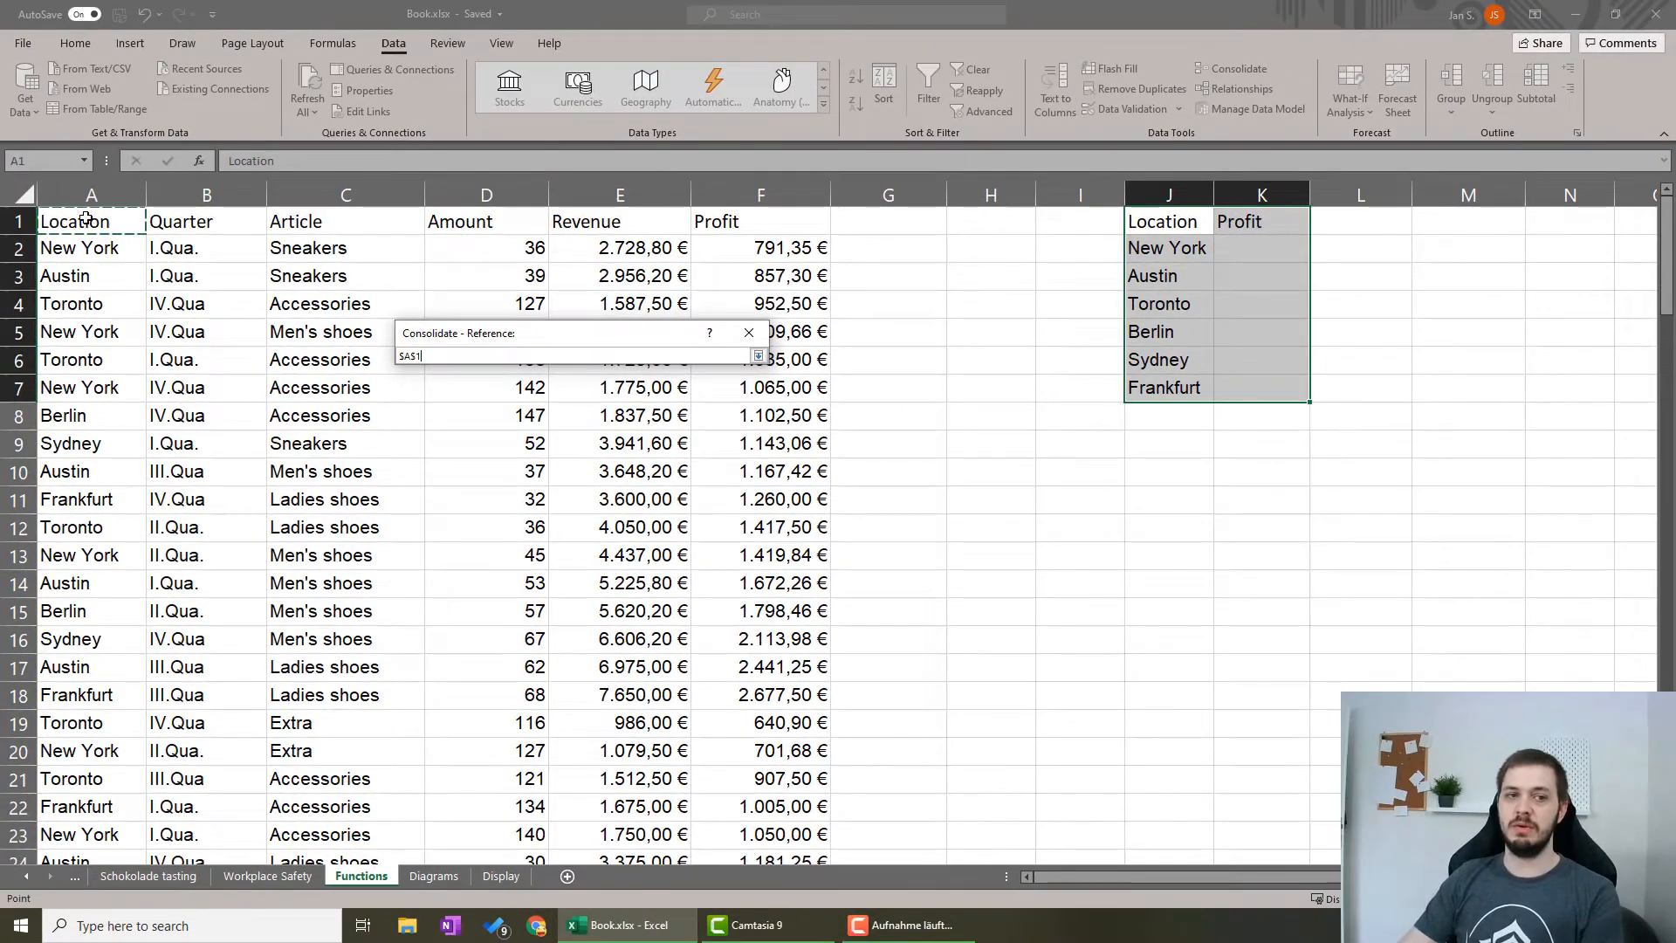
pyautogui.hotkey('ctrl', 'shift', 'Right')
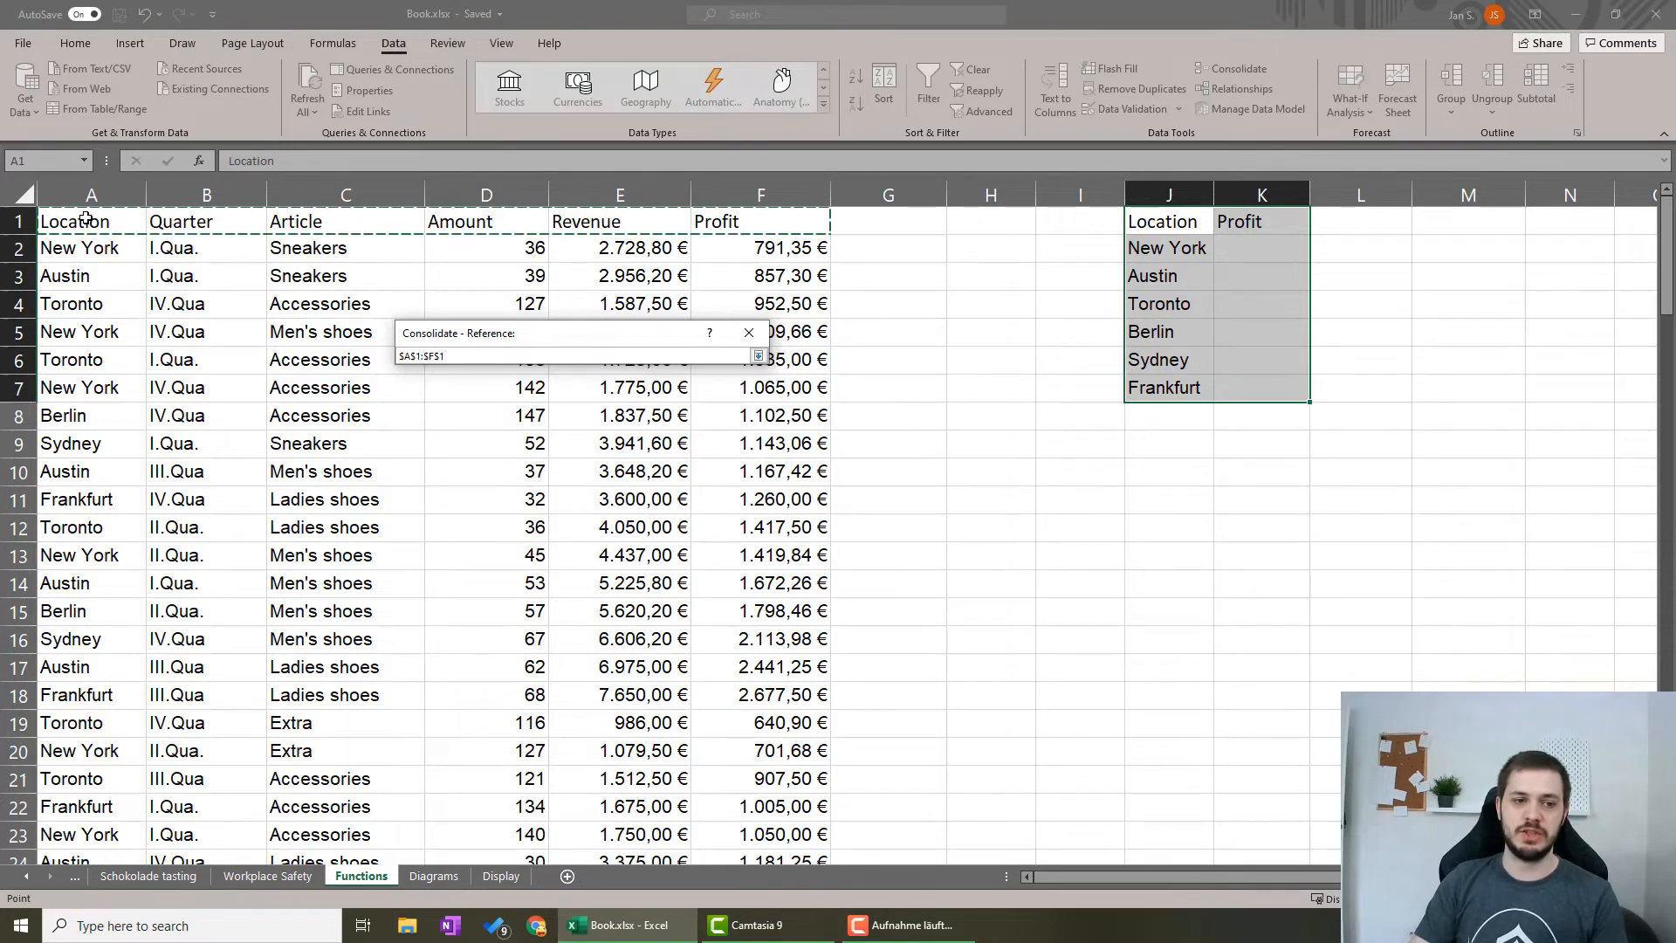
pyautogui.hotkey('ctrl', 'shift', 'Down')
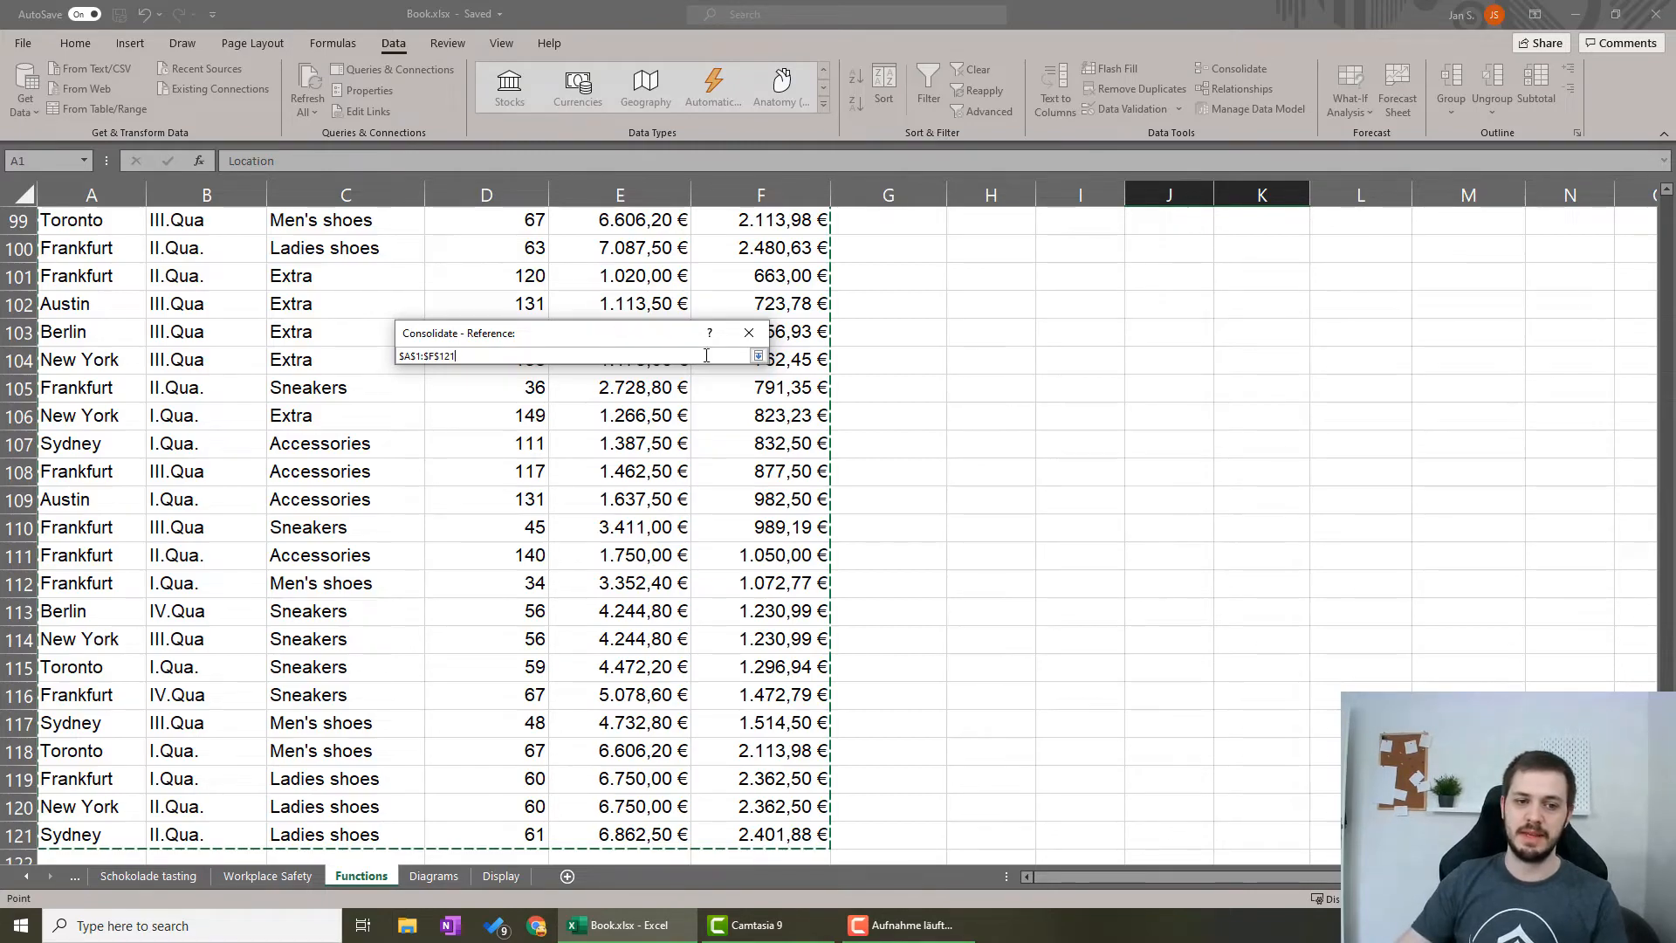
pyautogui.click(757, 355)
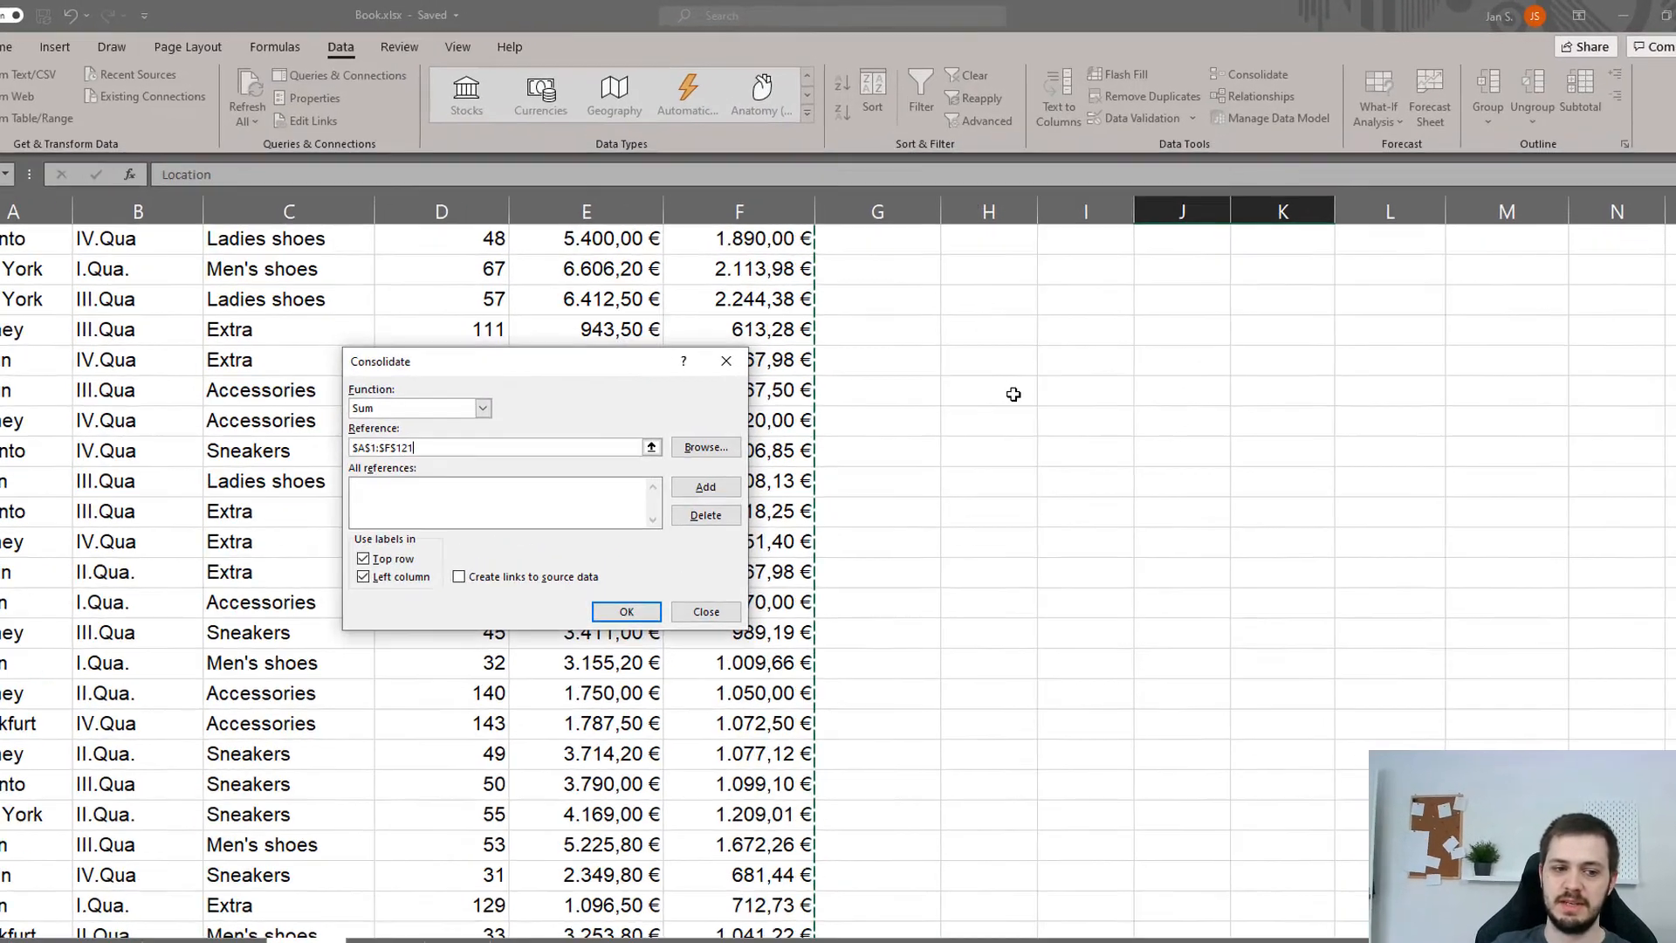
# Run the Sum consolidation with top row and left column labels, and widen column K to fit the profit figures.
pyautogui.scroll(20, 1013, 395)
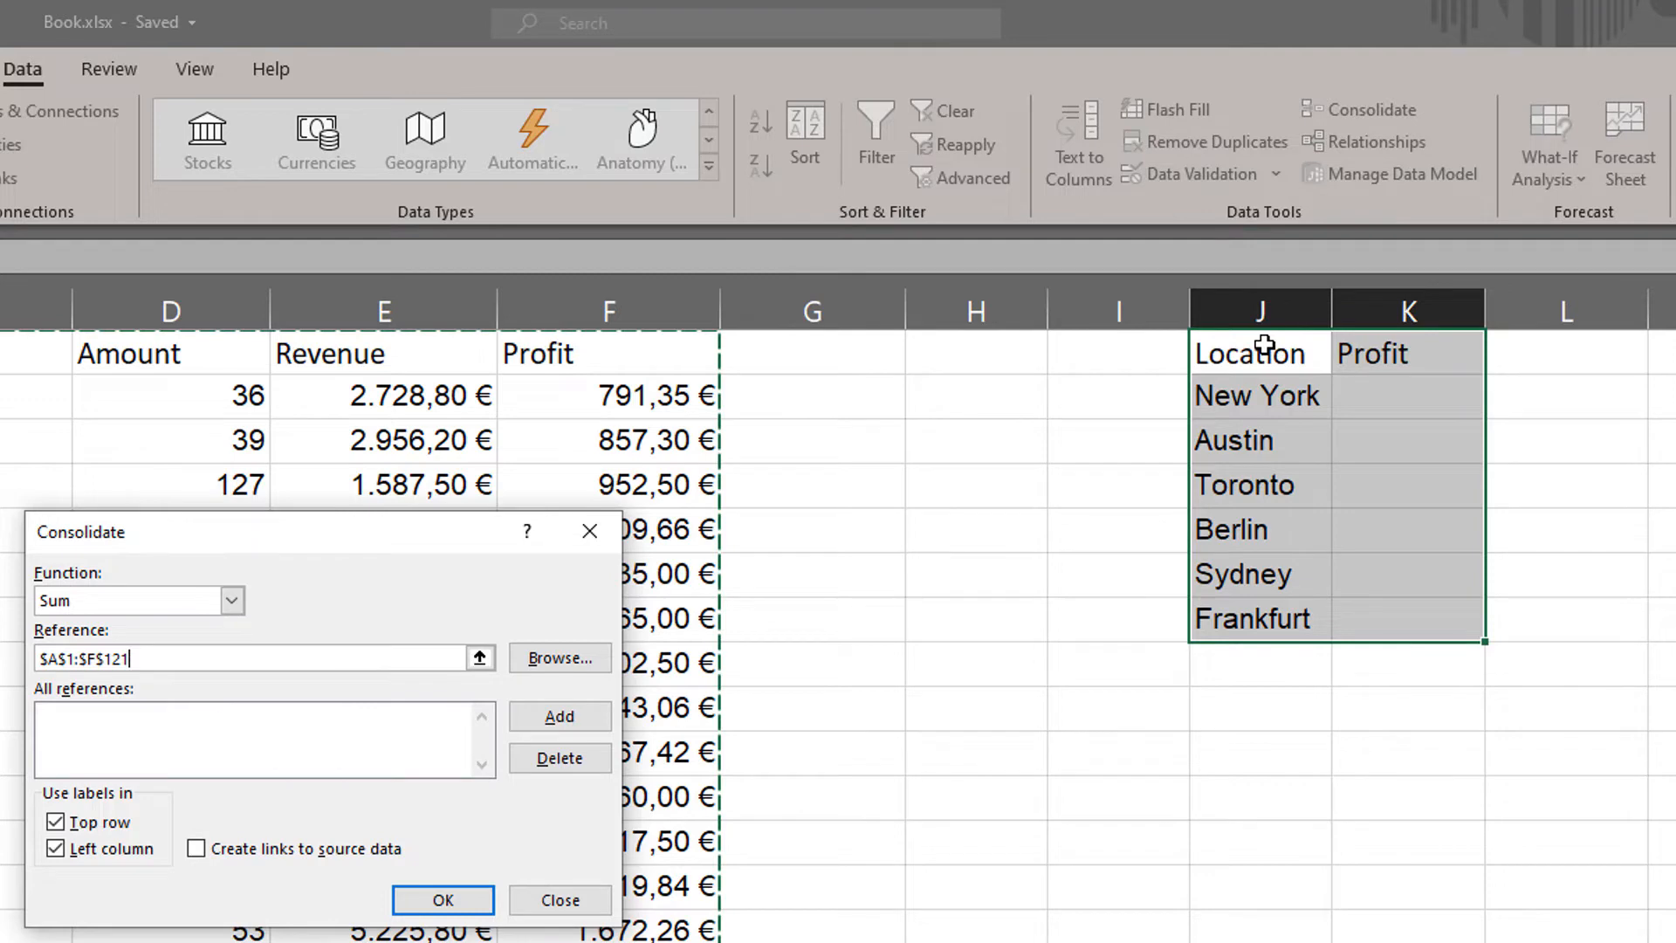
pyautogui.click(444, 901)
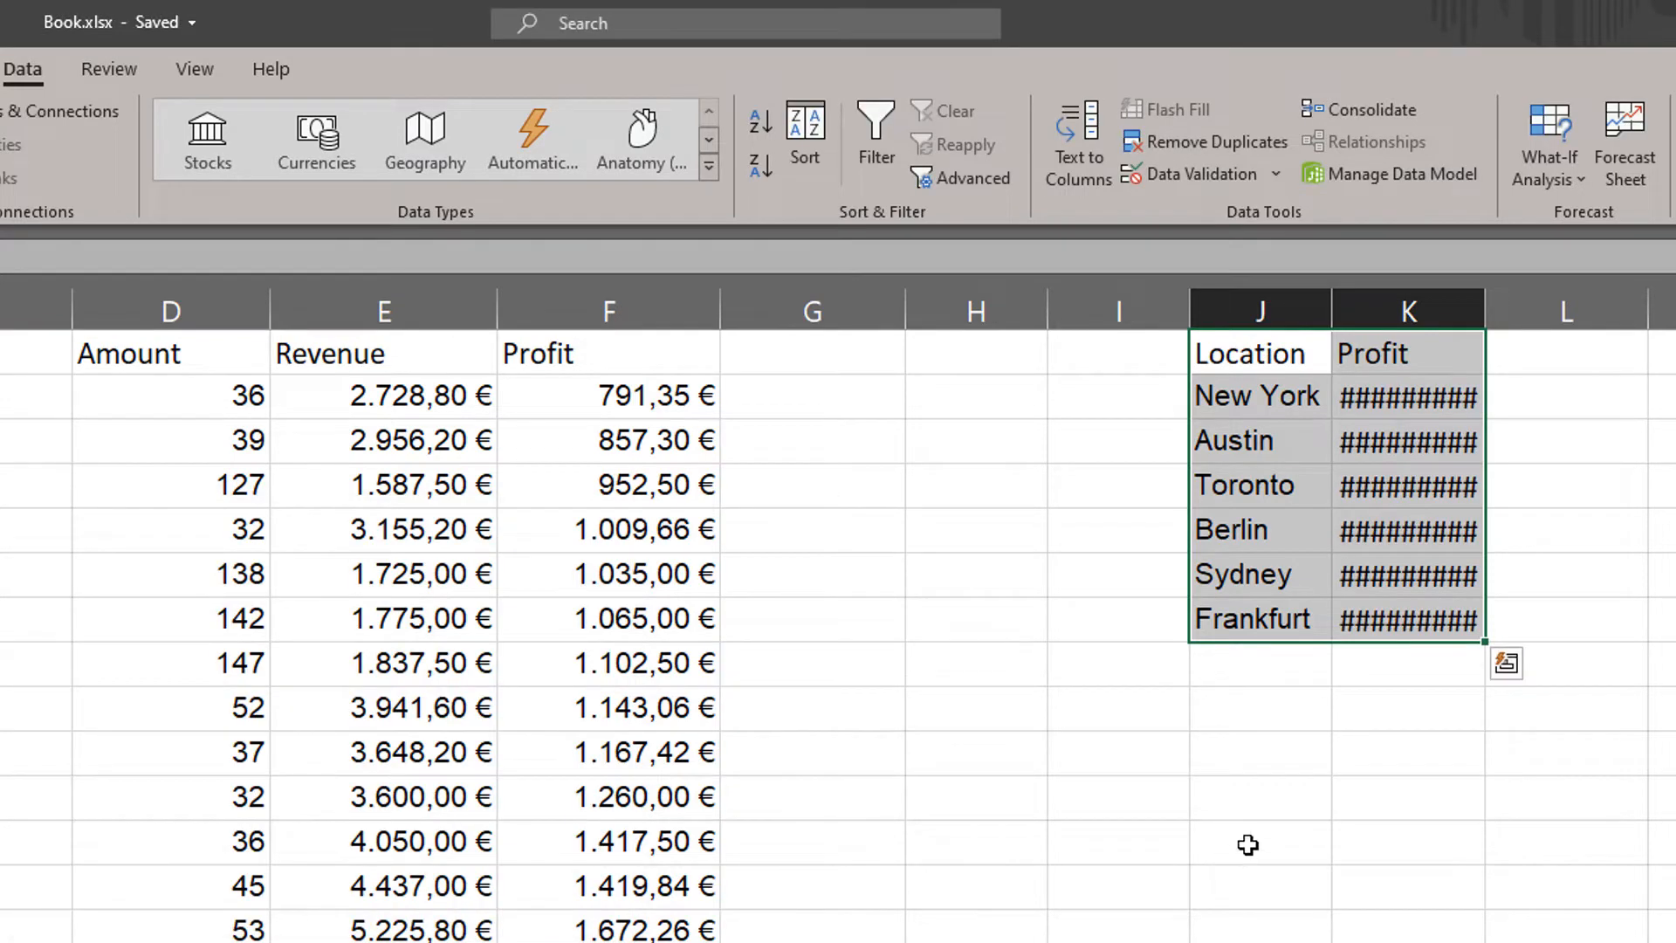
pyautogui.click(1366, 750)
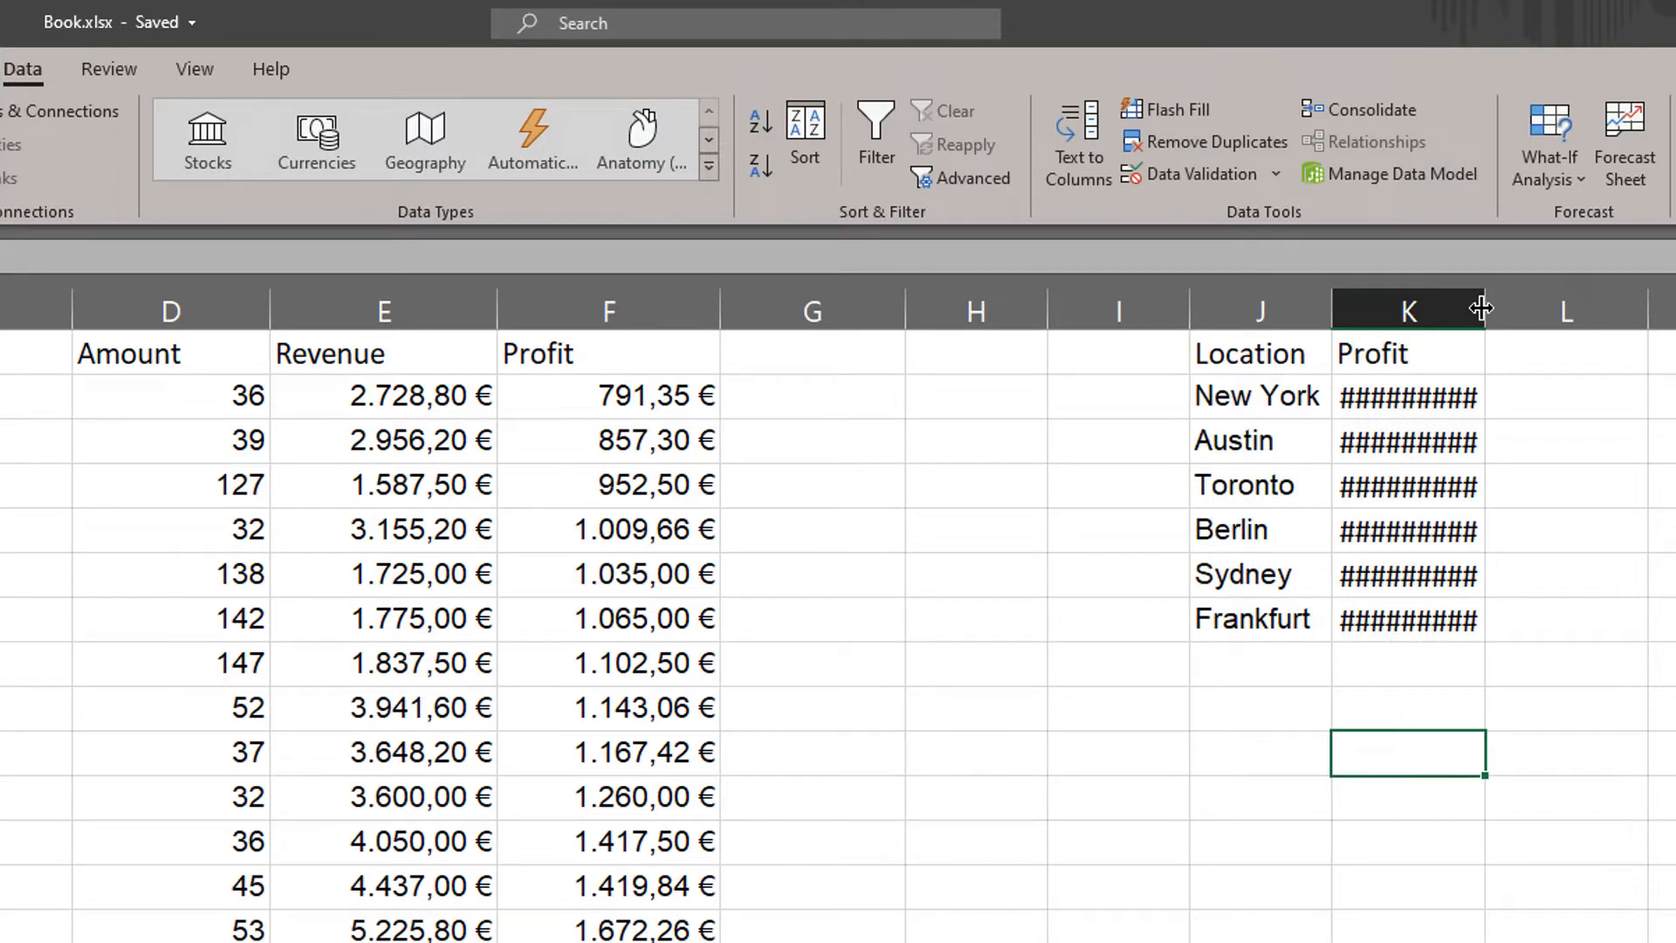
pyautogui.moveTo(1479, 307); pyautogui.dragTo(1594, 310)
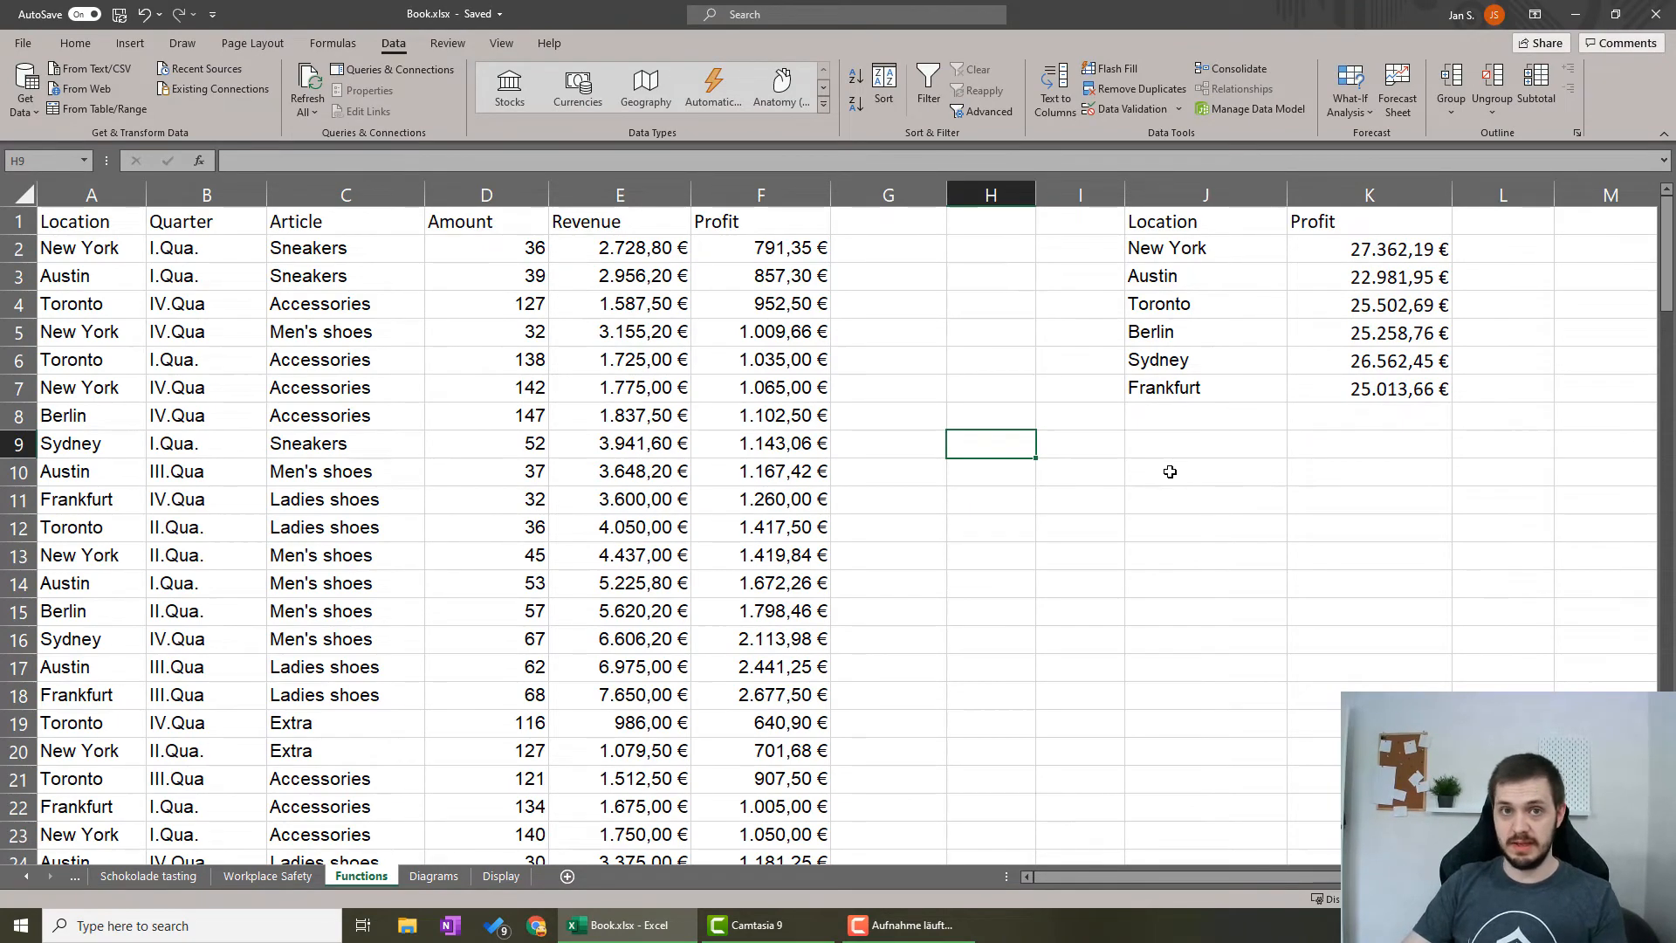
# Copy the Article column C1:C121, including its header, into the cells starting at J13.
pyautogui.click(1197, 471)
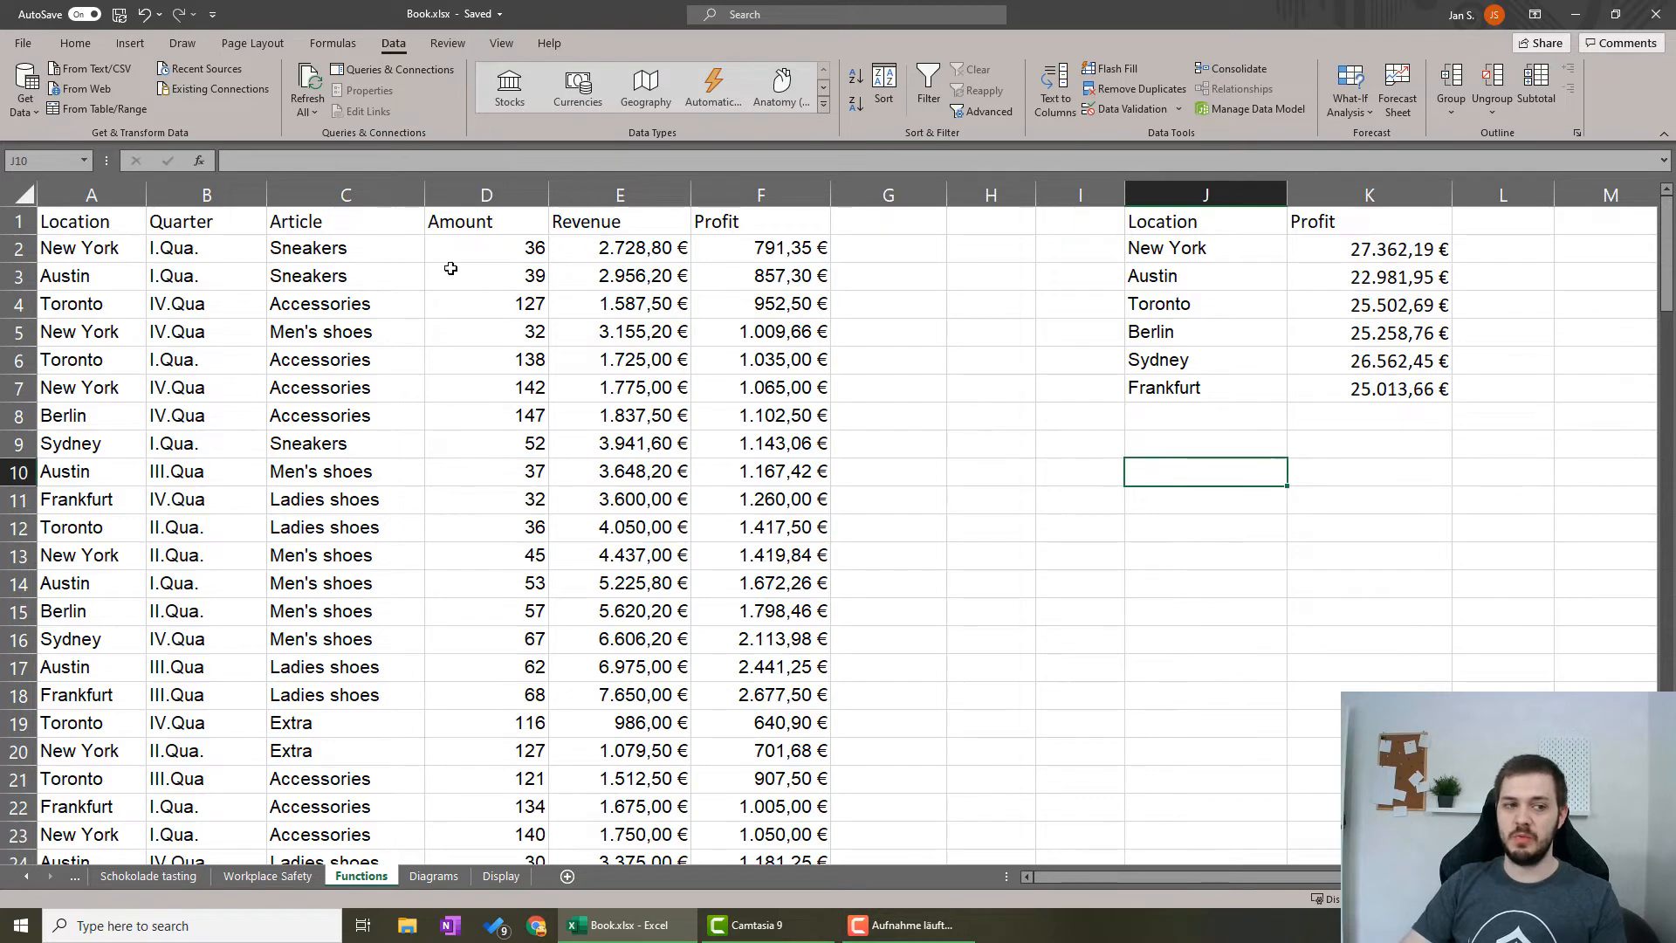
pyautogui.click(350, 220)
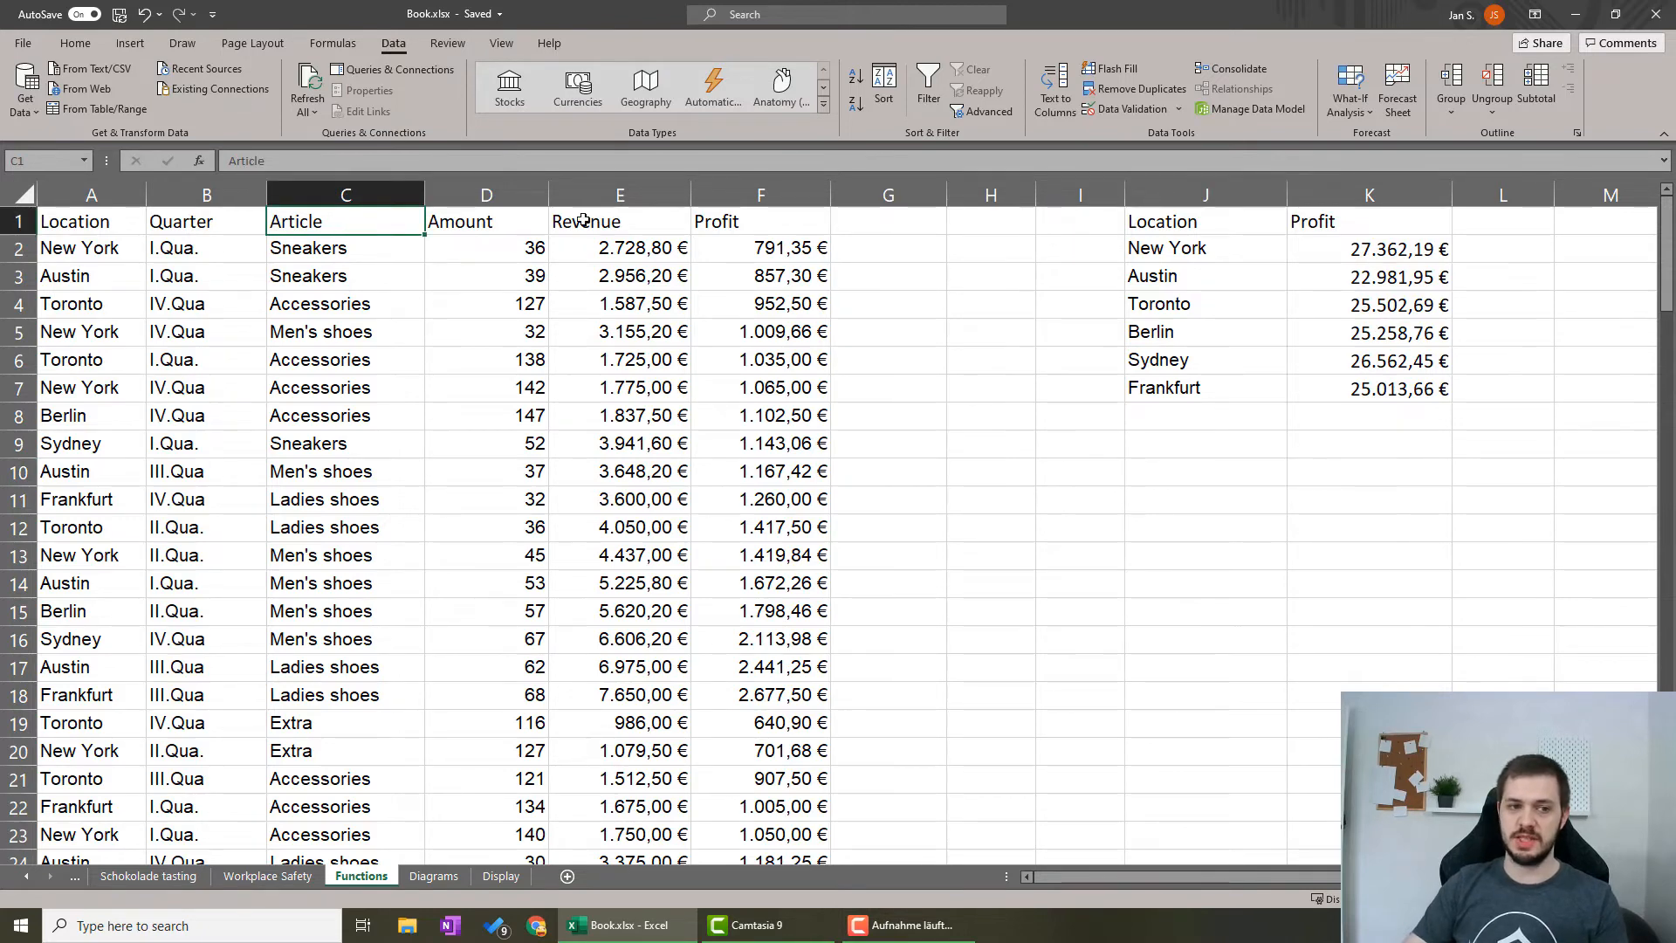
pyautogui.hotkey('ctrl', 'shift', 'Down')
pyautogui.hotkey('ctrl', 'c')
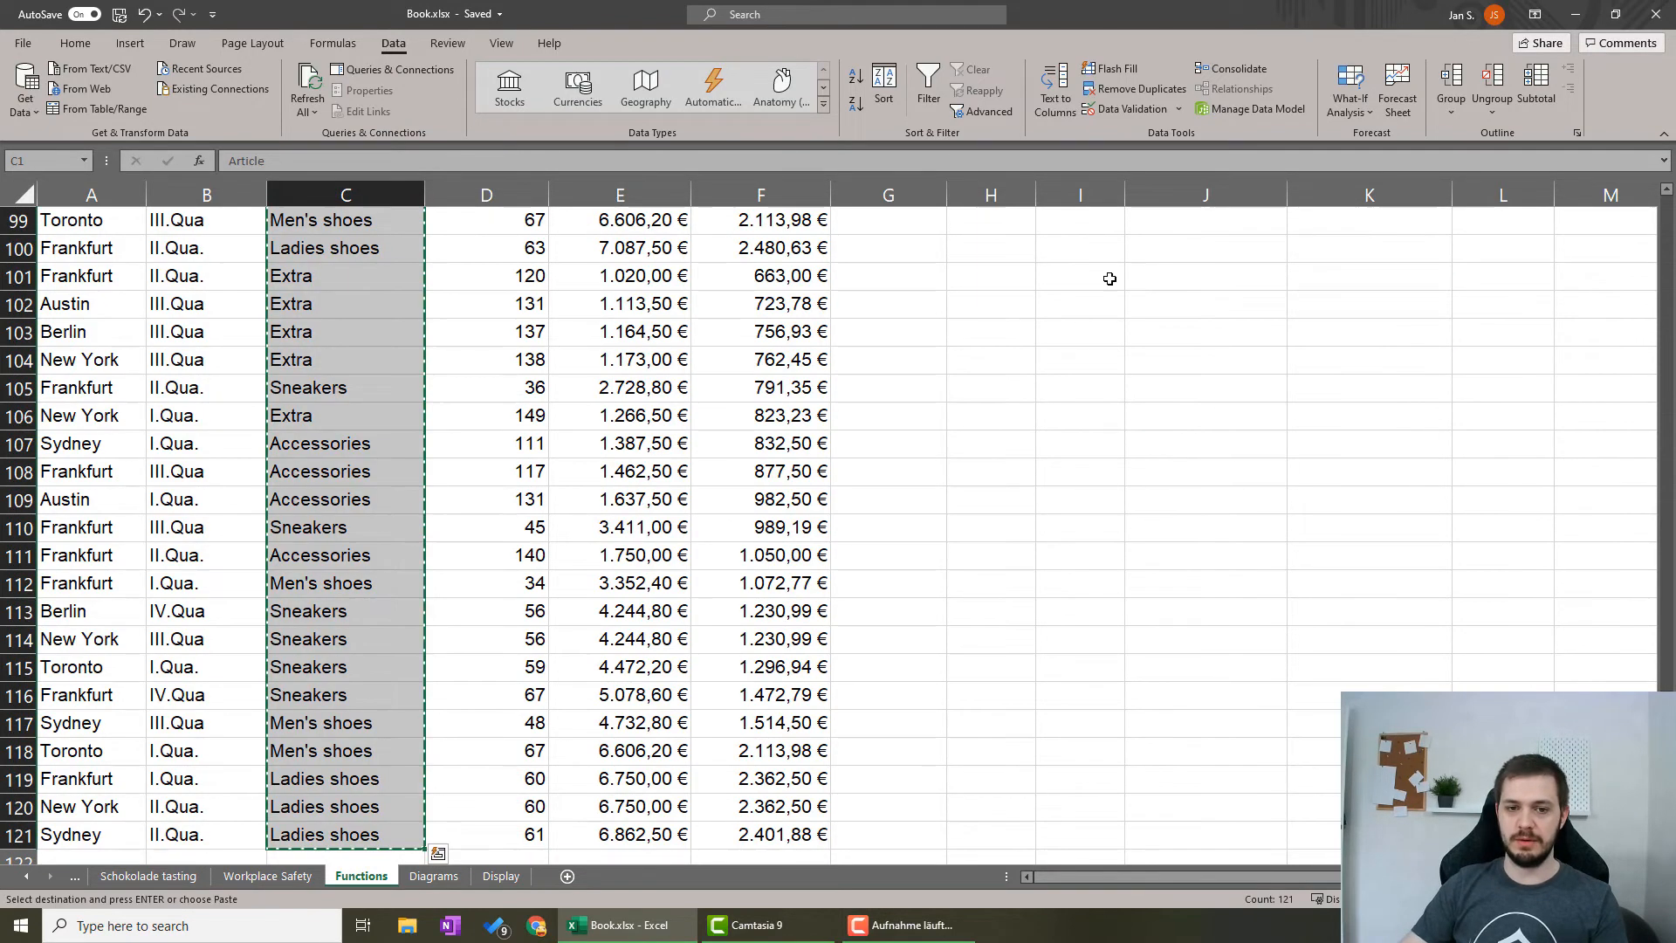
pyautogui.scroll(20, 1324, 362)
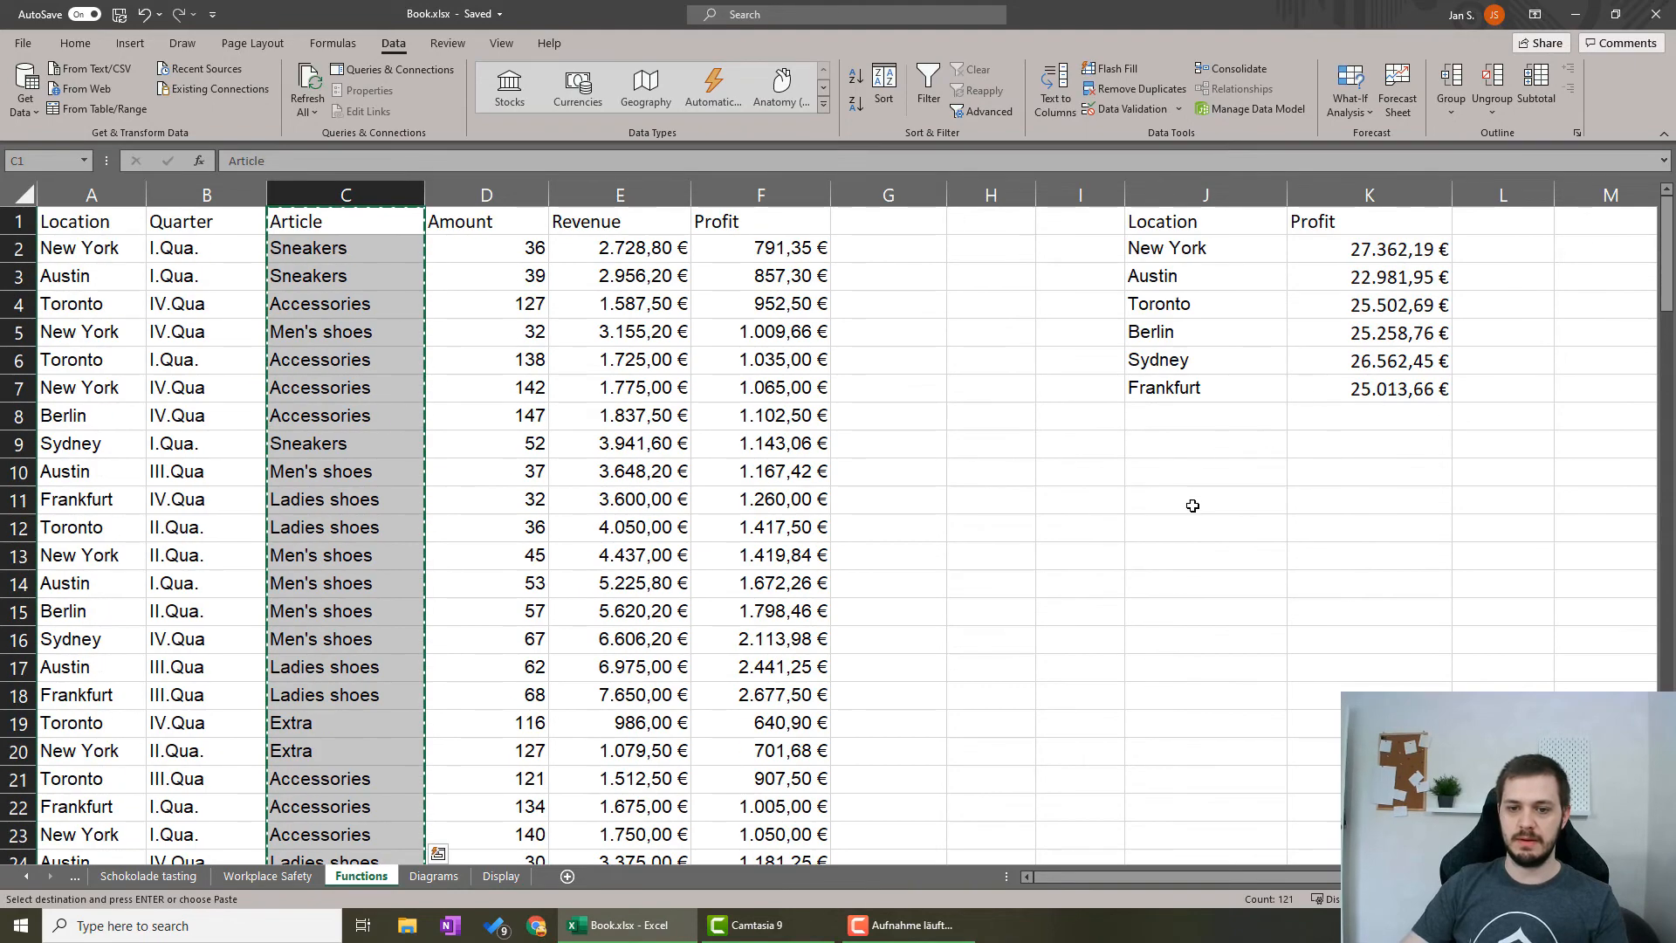
pyautogui.click(1189, 550)
pyautogui.hotkey('ctrl', 'v')
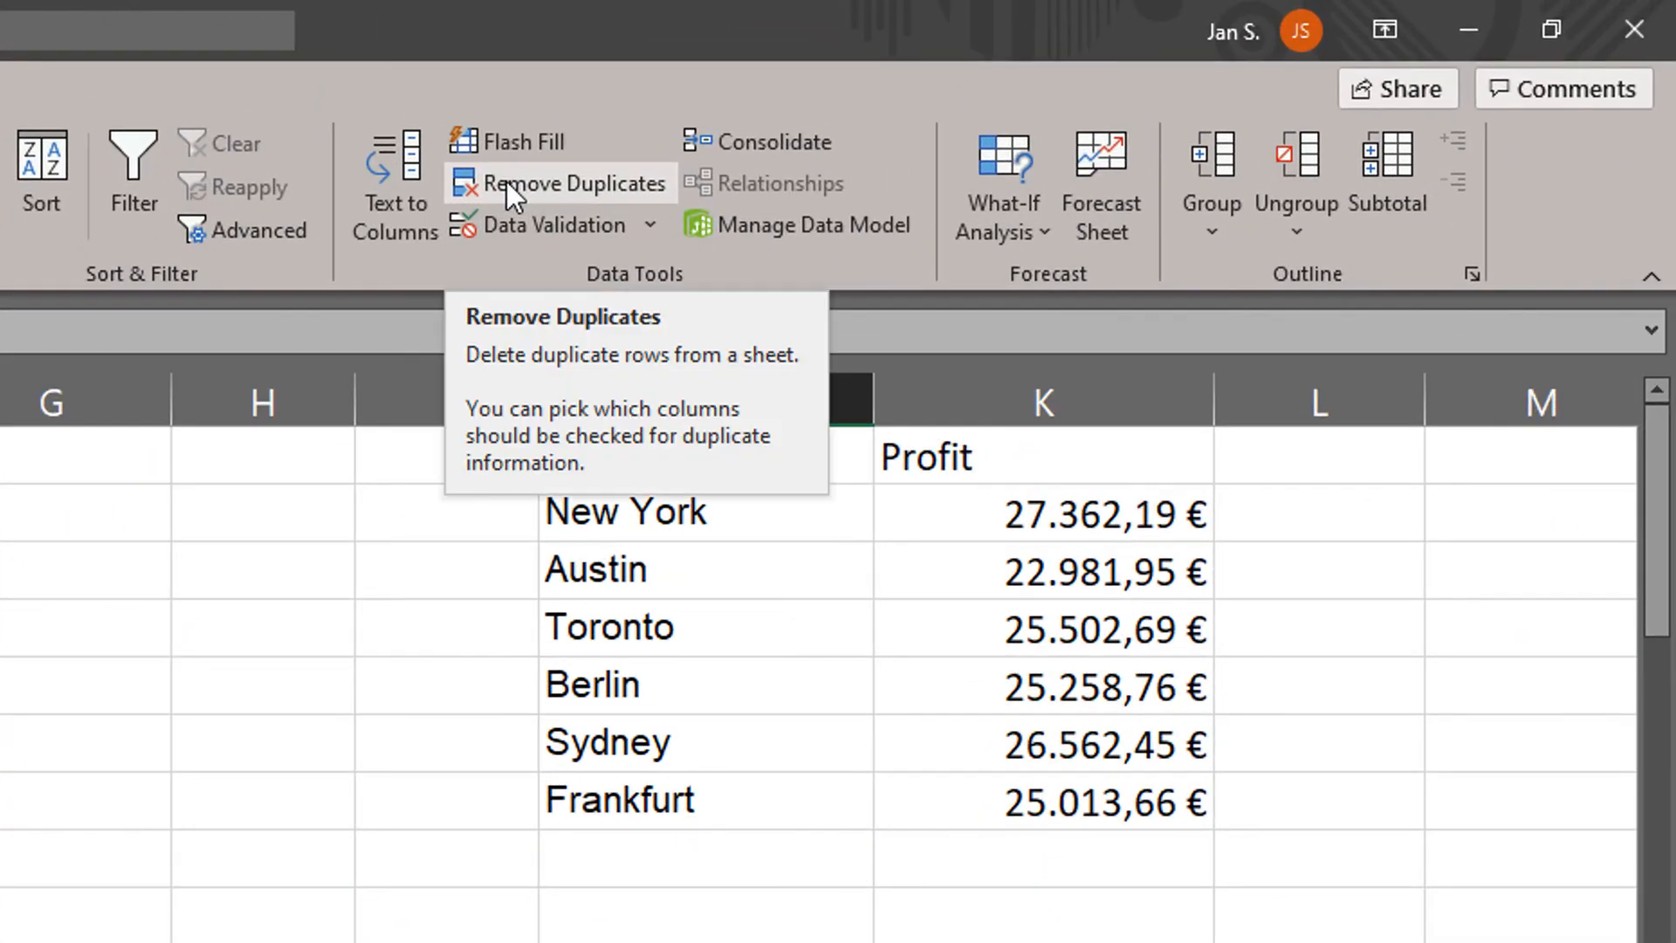
# Remove duplicates from the copied Article list, treating the first row as a header.
pyautogui.click(508, 185)
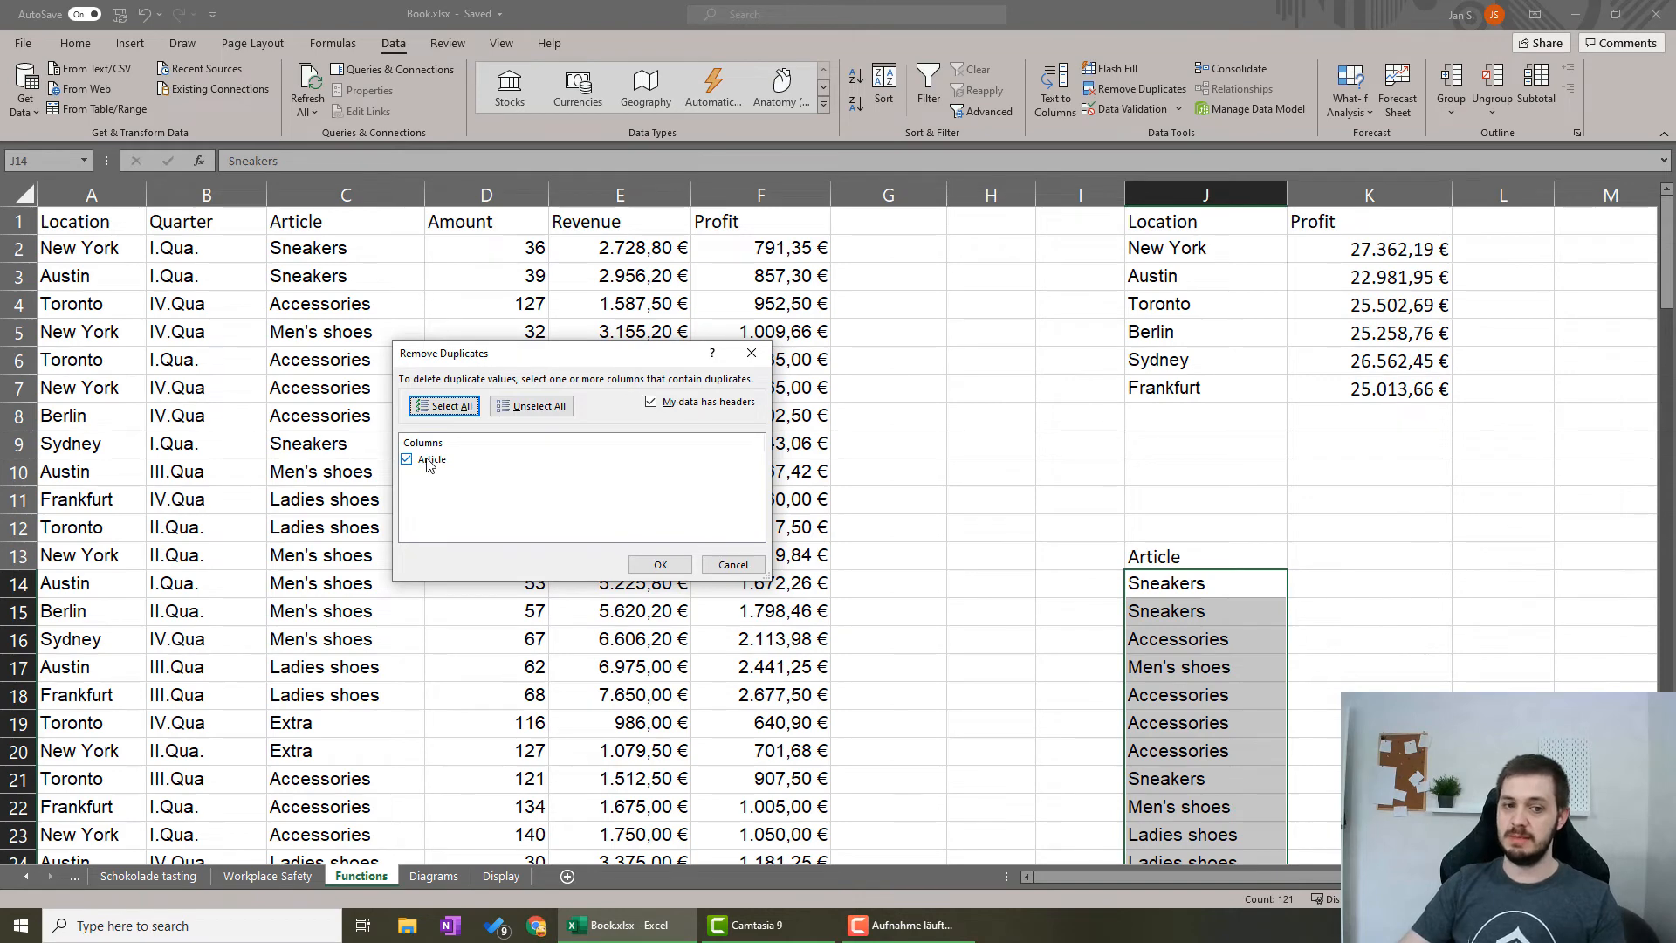
pyautogui.click(661, 566)
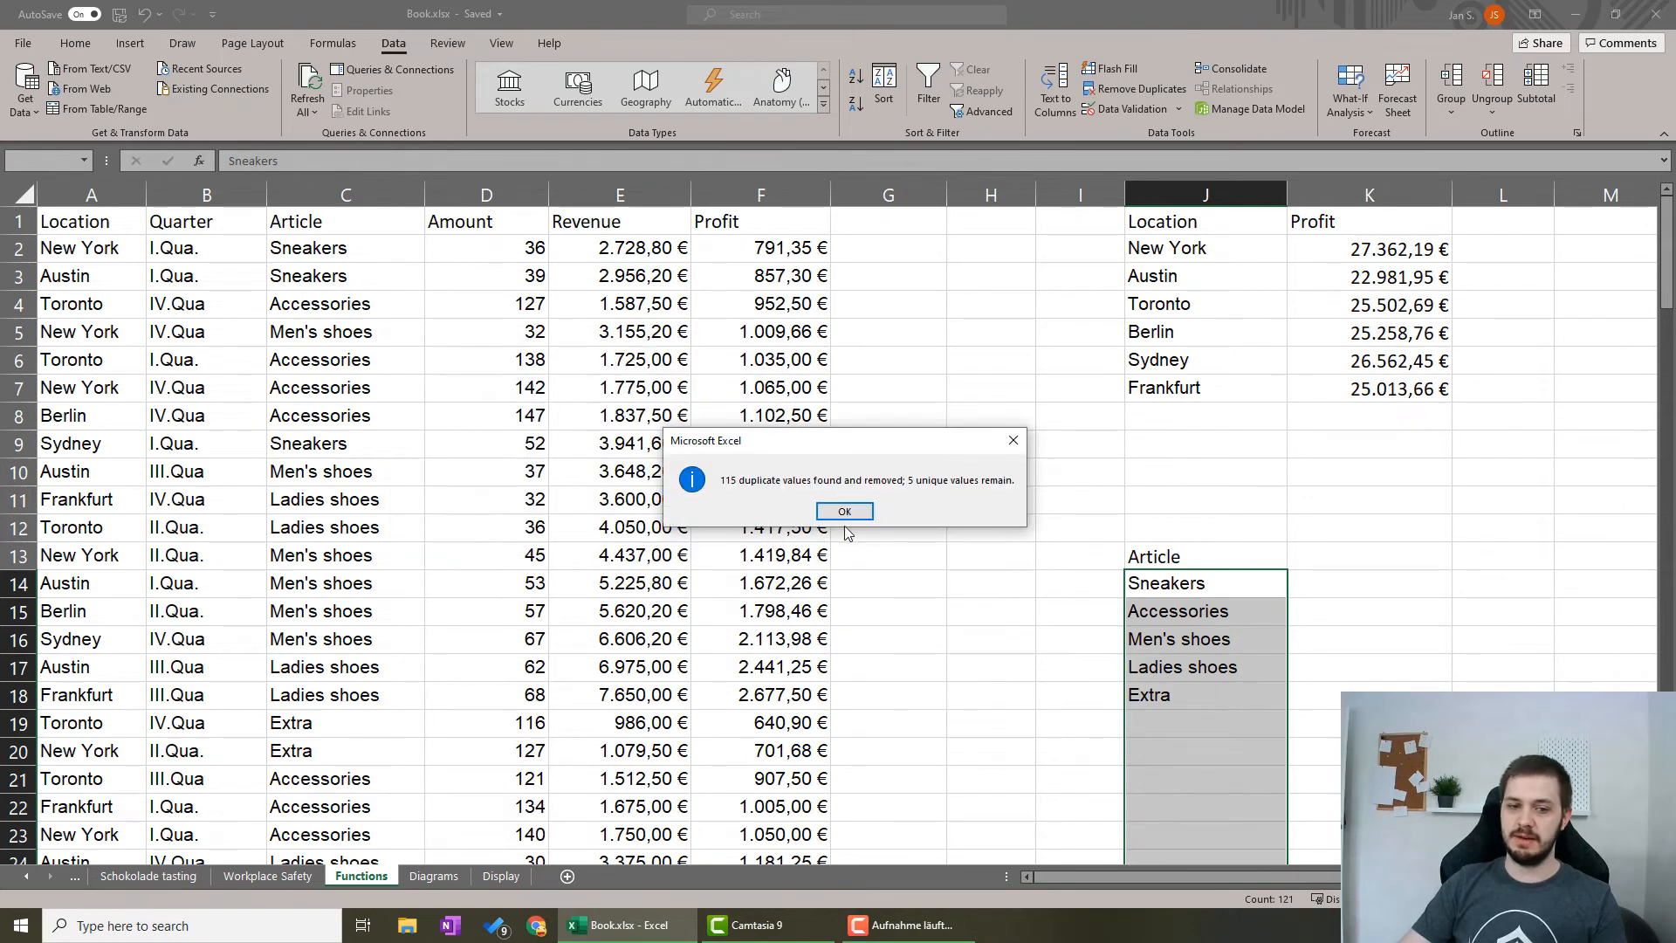
pyautogui.click(844, 512)
pyautogui.click(1068, 640)
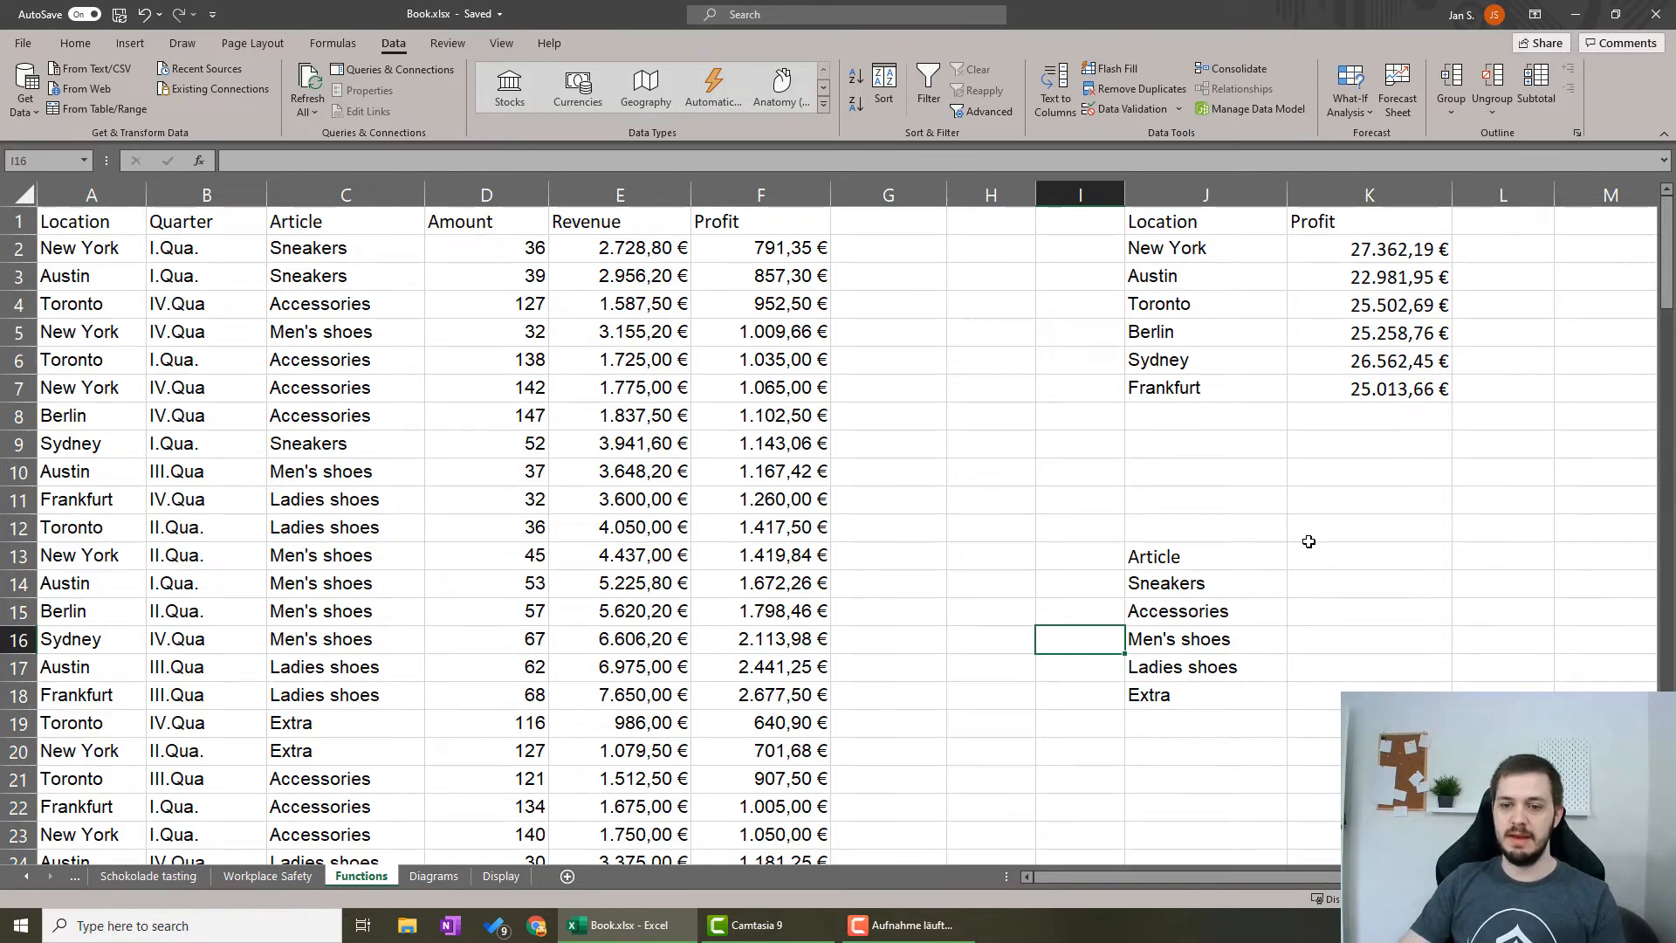
# Enter the header Profit in K13, next to the Article header.
pyautogui.click(1338, 554)
pyautogui.write('Profit')
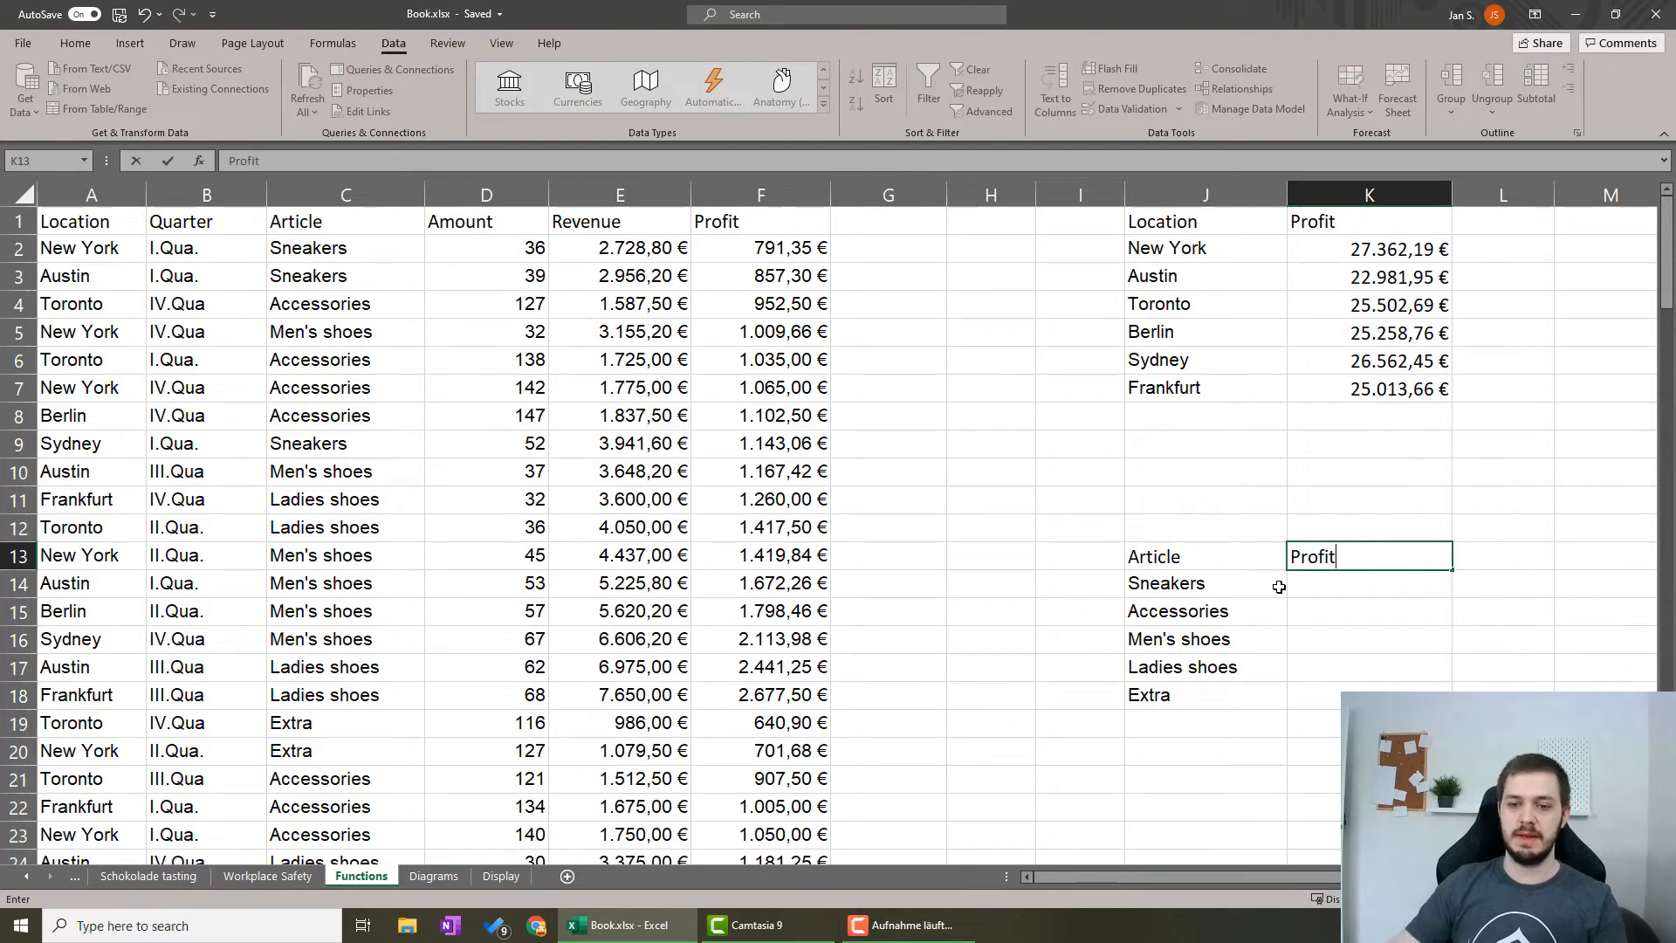
pyautogui.click(989, 552)
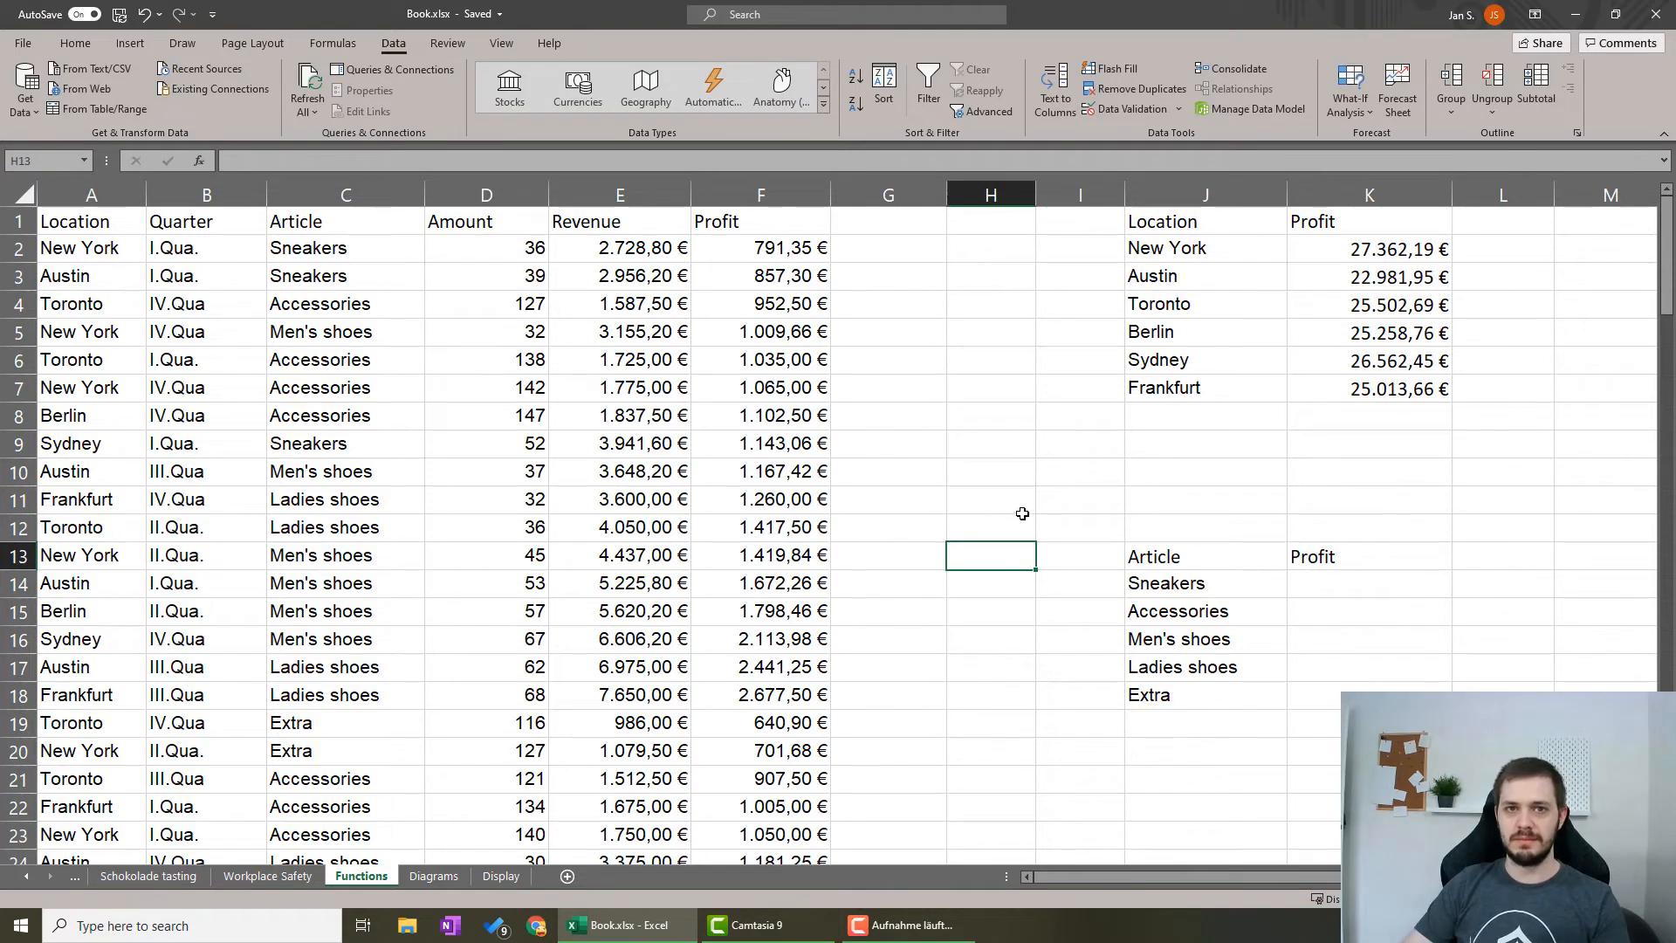
# Consolidate $C$1:$F$121 into J13:K18 with the Sum function, using top row and left column labels.
pyautogui.moveTo(1155, 555); pyautogui.dragTo(1397, 696)
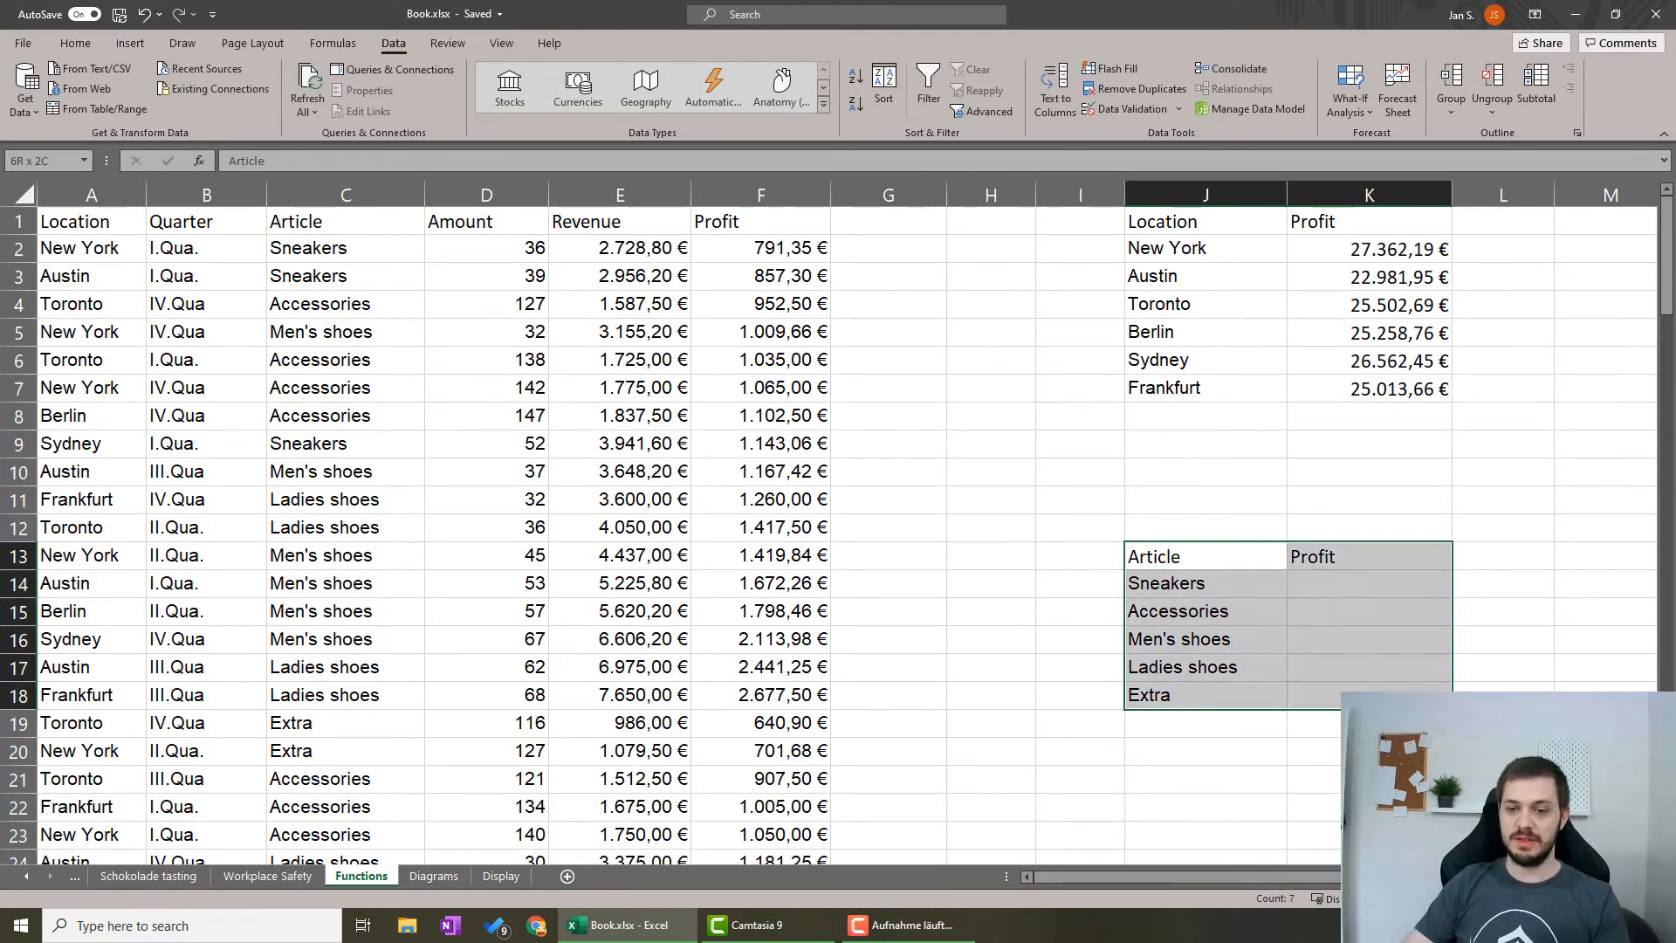
pyautogui.click(1234, 68)
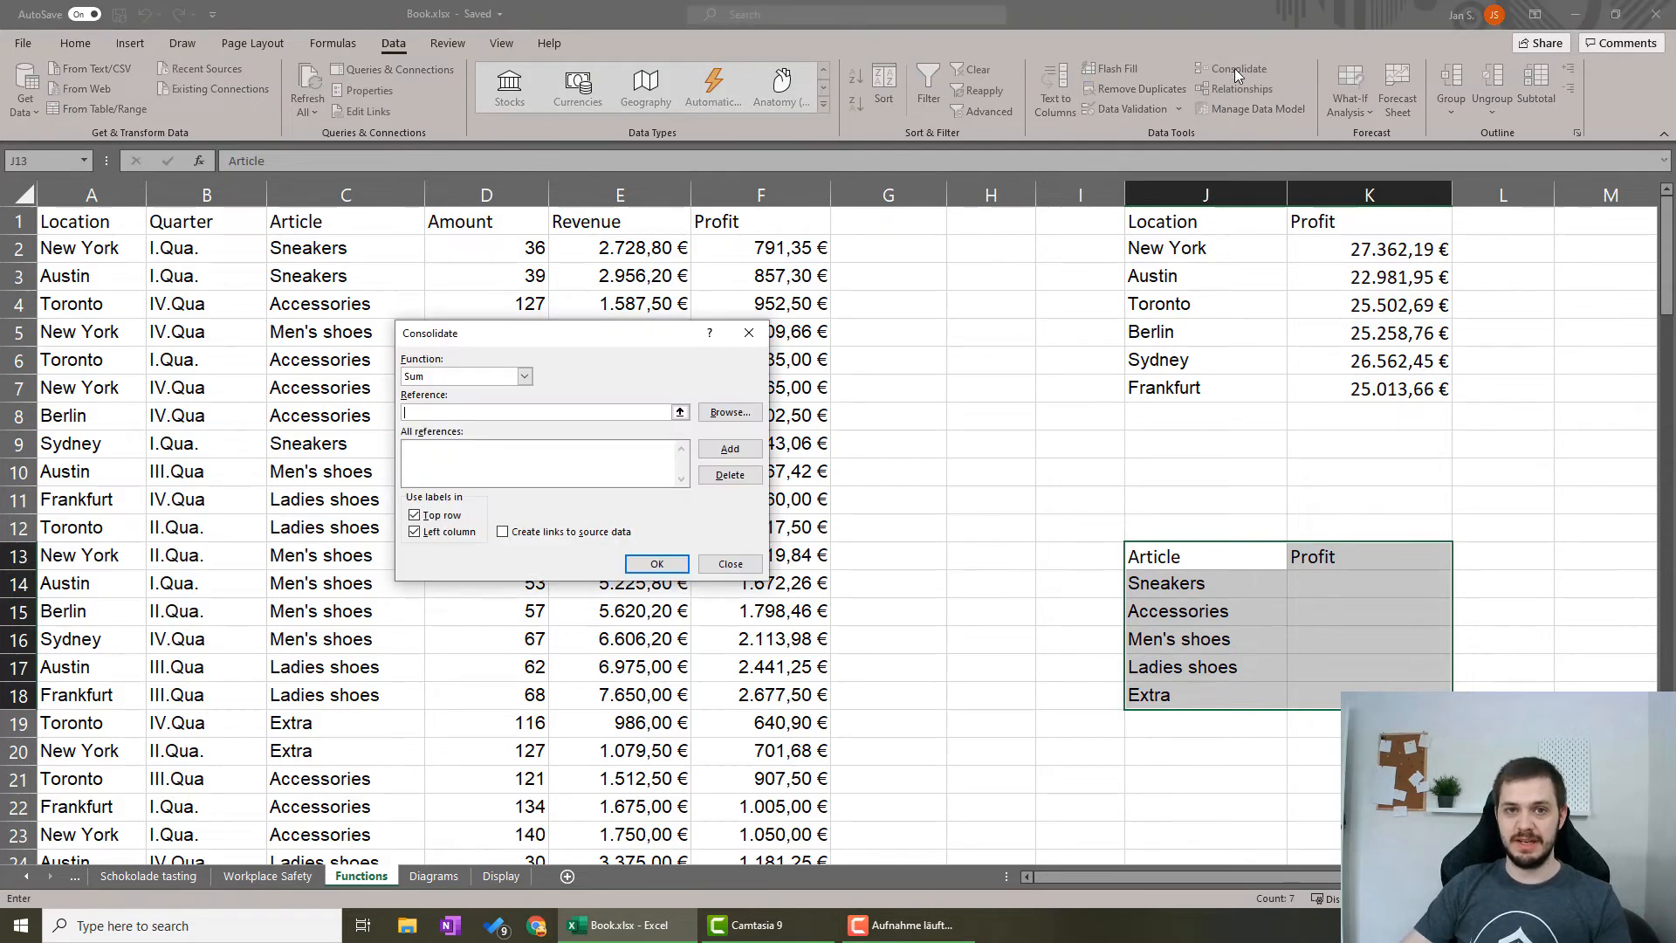
pyautogui.click(679, 411)
pyautogui.click(304, 219)
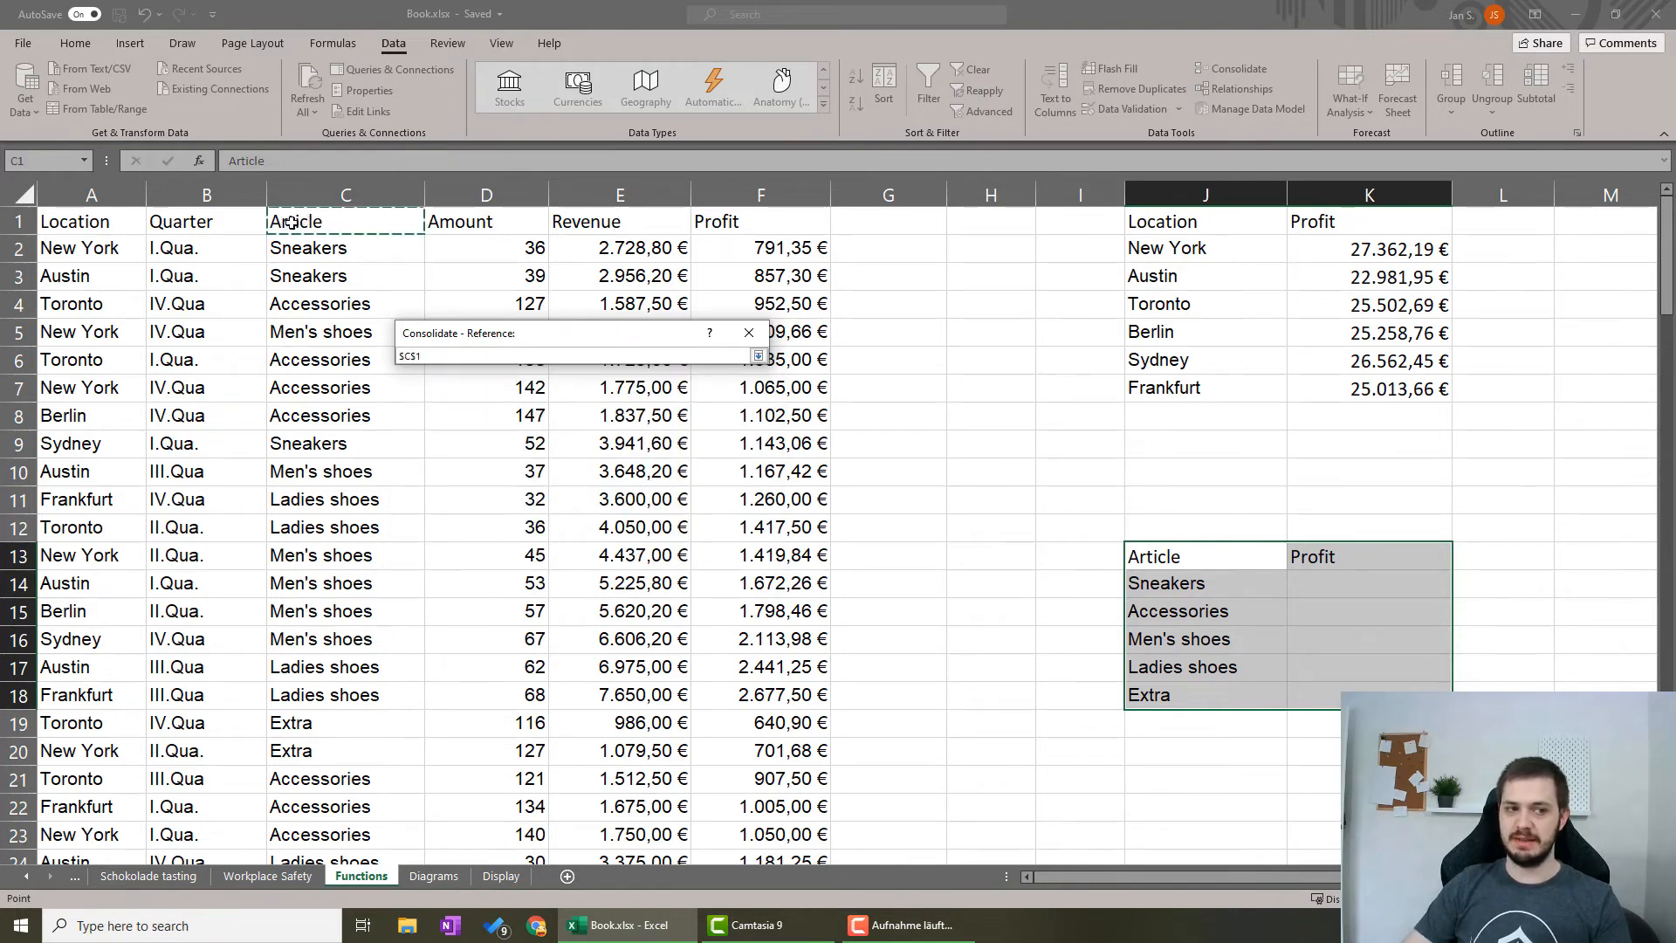
pyautogui.keyDown('shift'); pyautogui.click(750, 227); pyautogui.keyUp('shift')
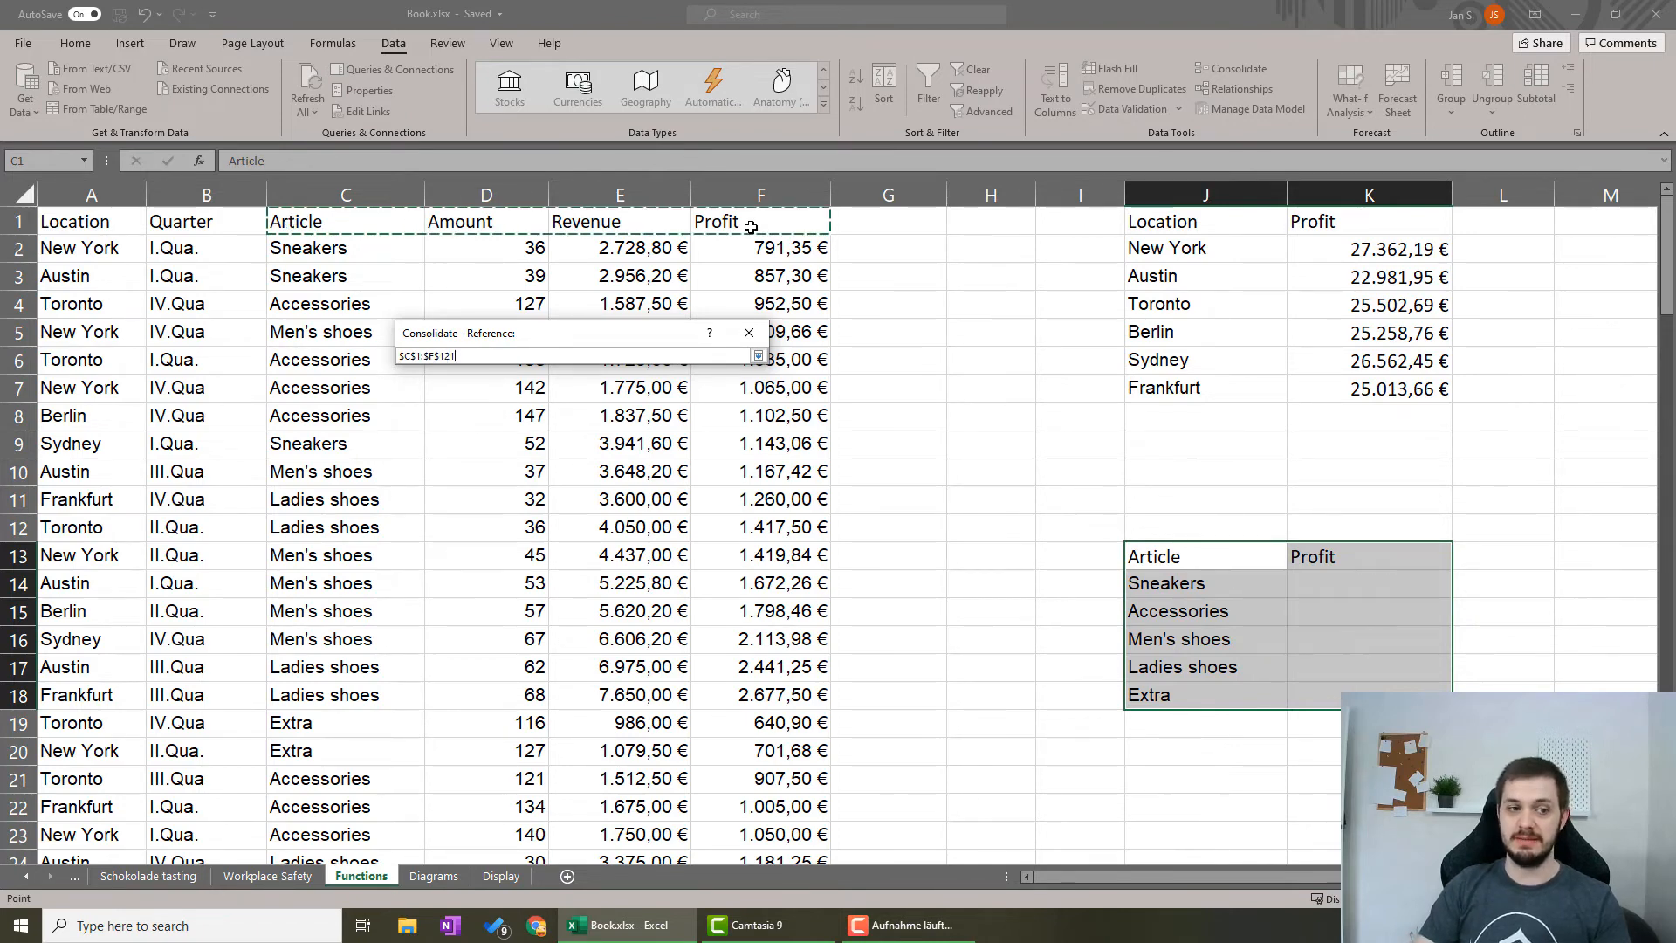
pyautogui.hotkey('ctrl', 'shift', 'Down')
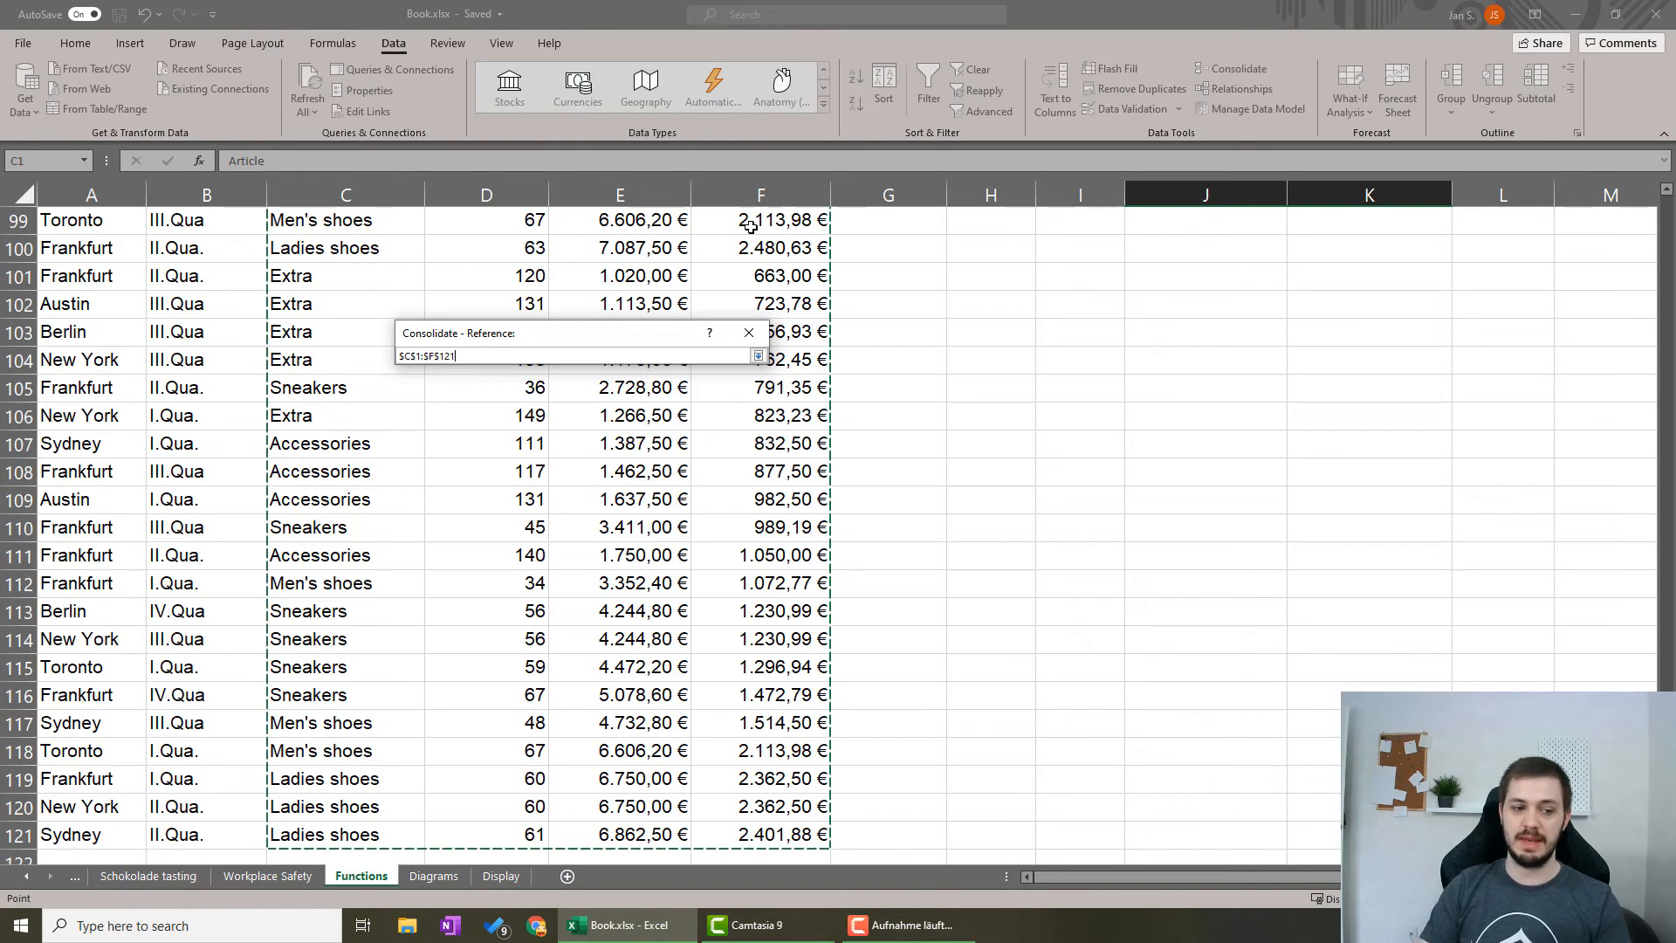
pyautogui.click(758, 355)
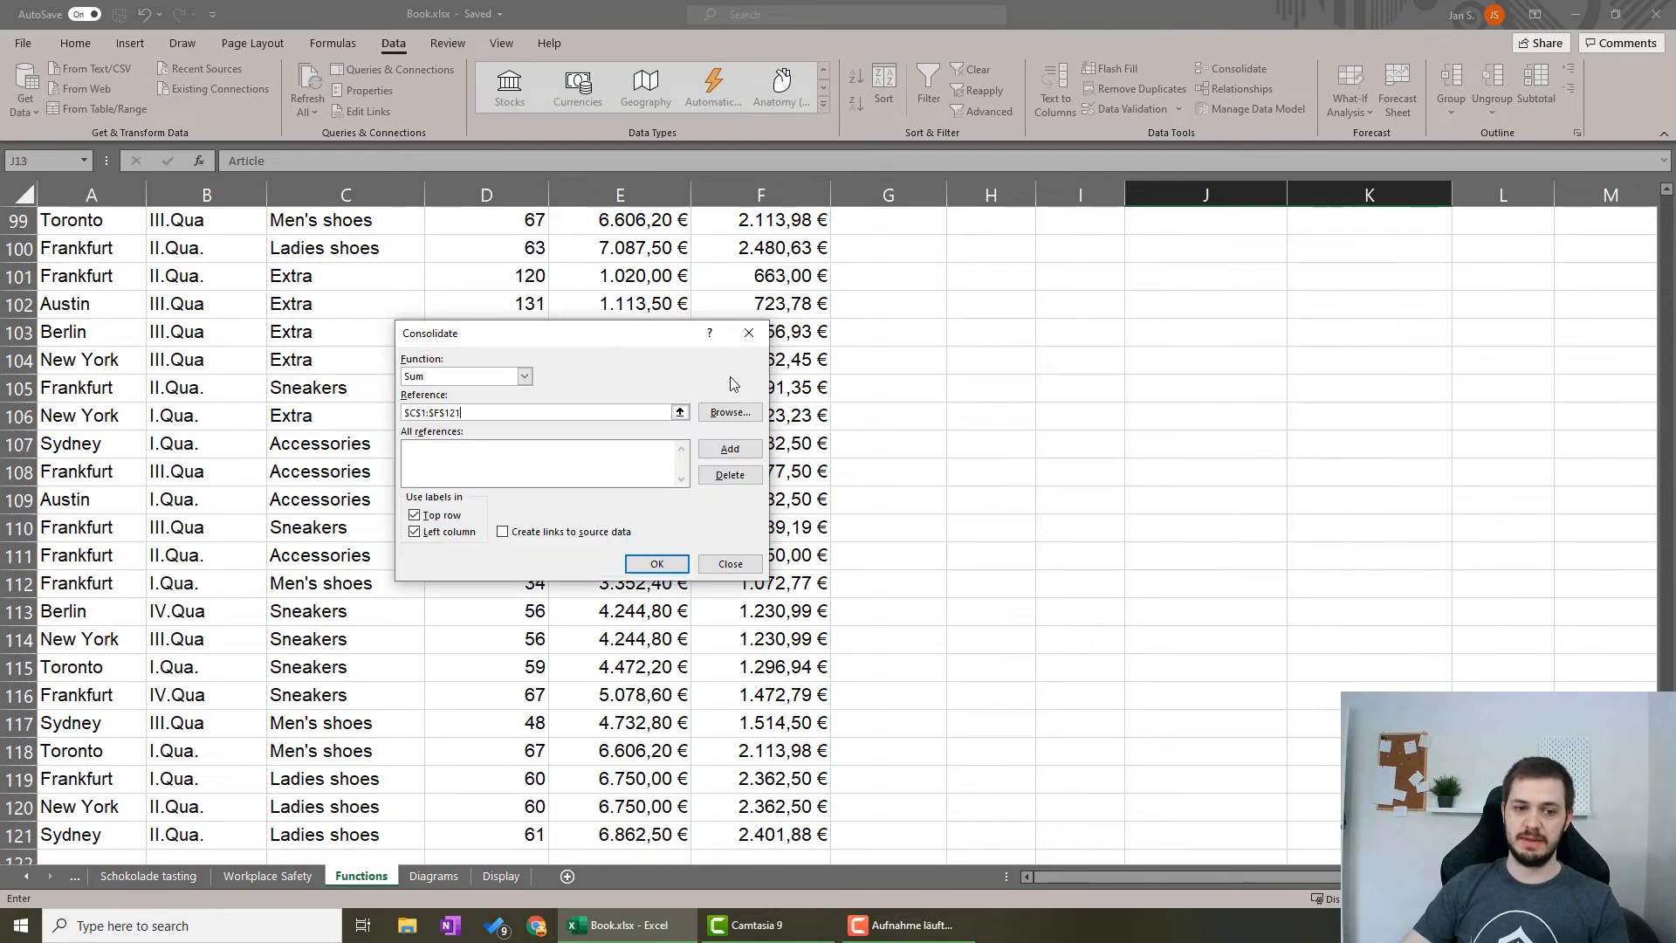
pyautogui.click(656, 565)
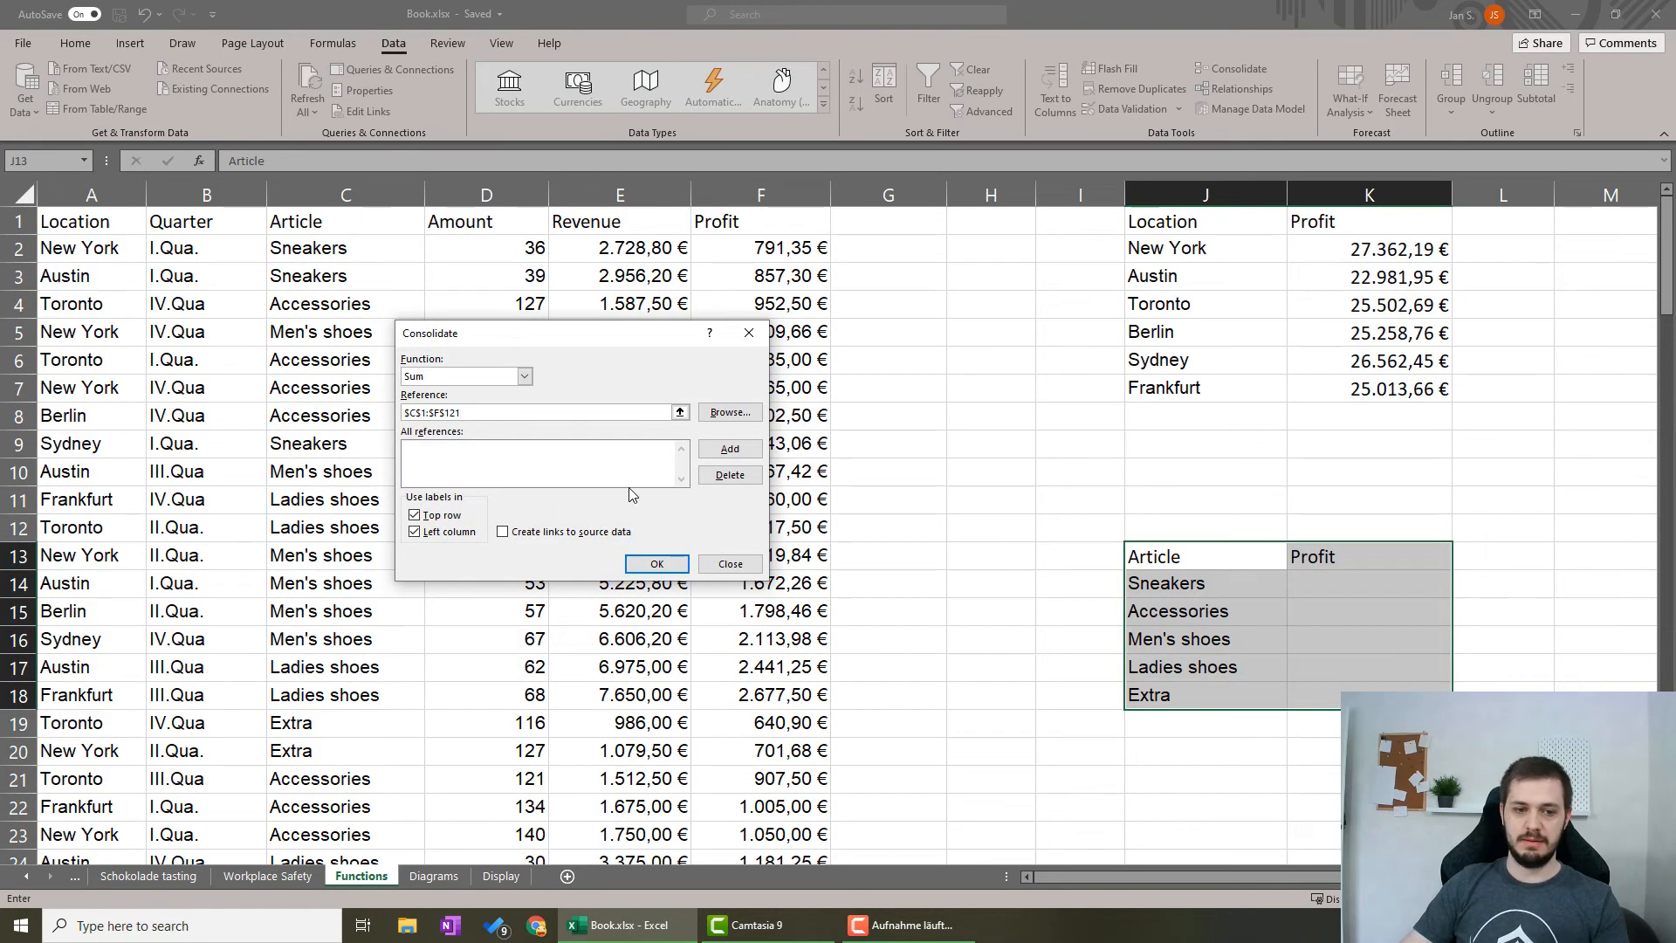
pyautogui.click(656, 567)
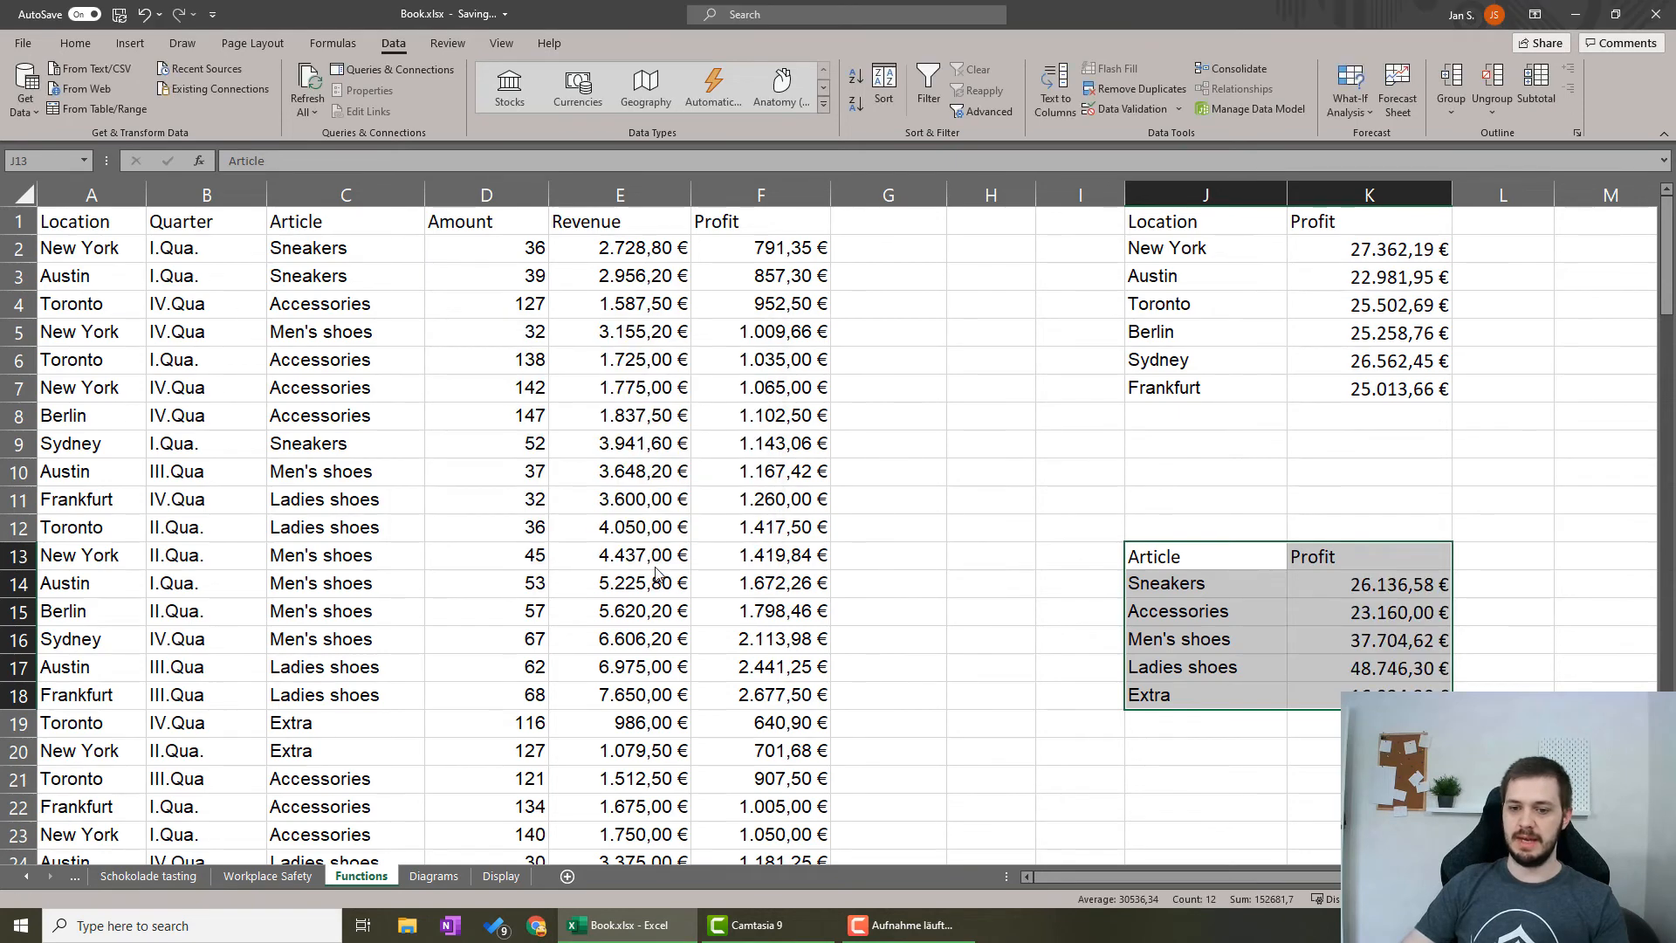
pyautogui.click(1080, 673)
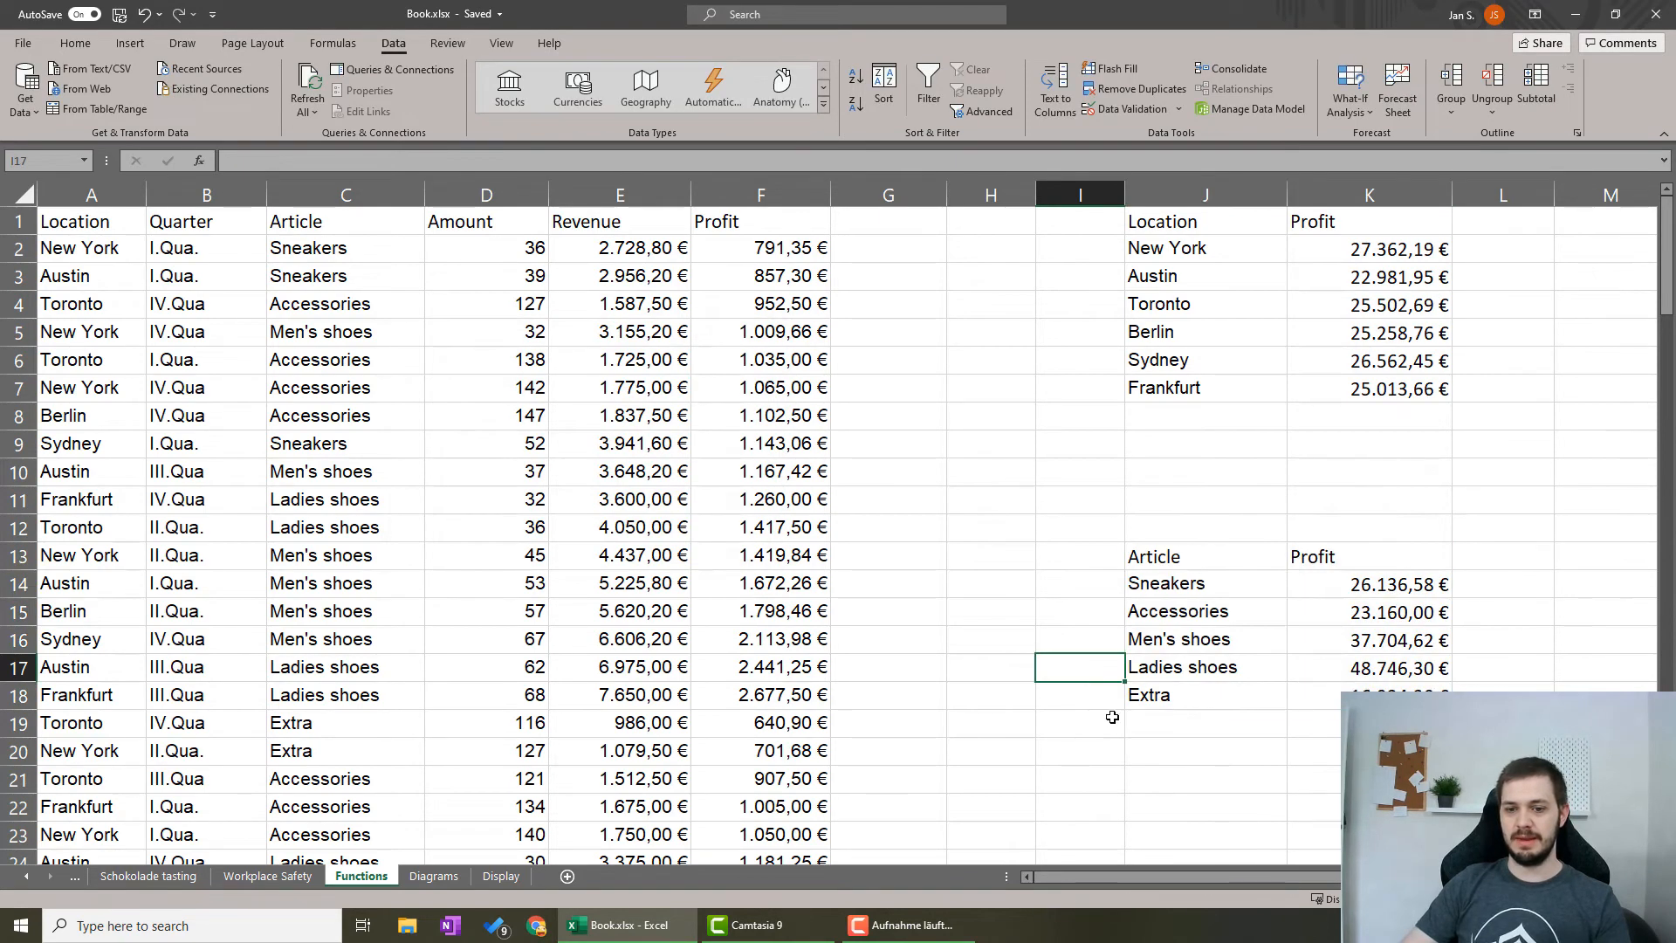
# Save the workbook.
pyautogui.scroll(-3, 1100, 673)
pyautogui.scroll(3, 1100, 673)
pyautogui.click(1075, 583)
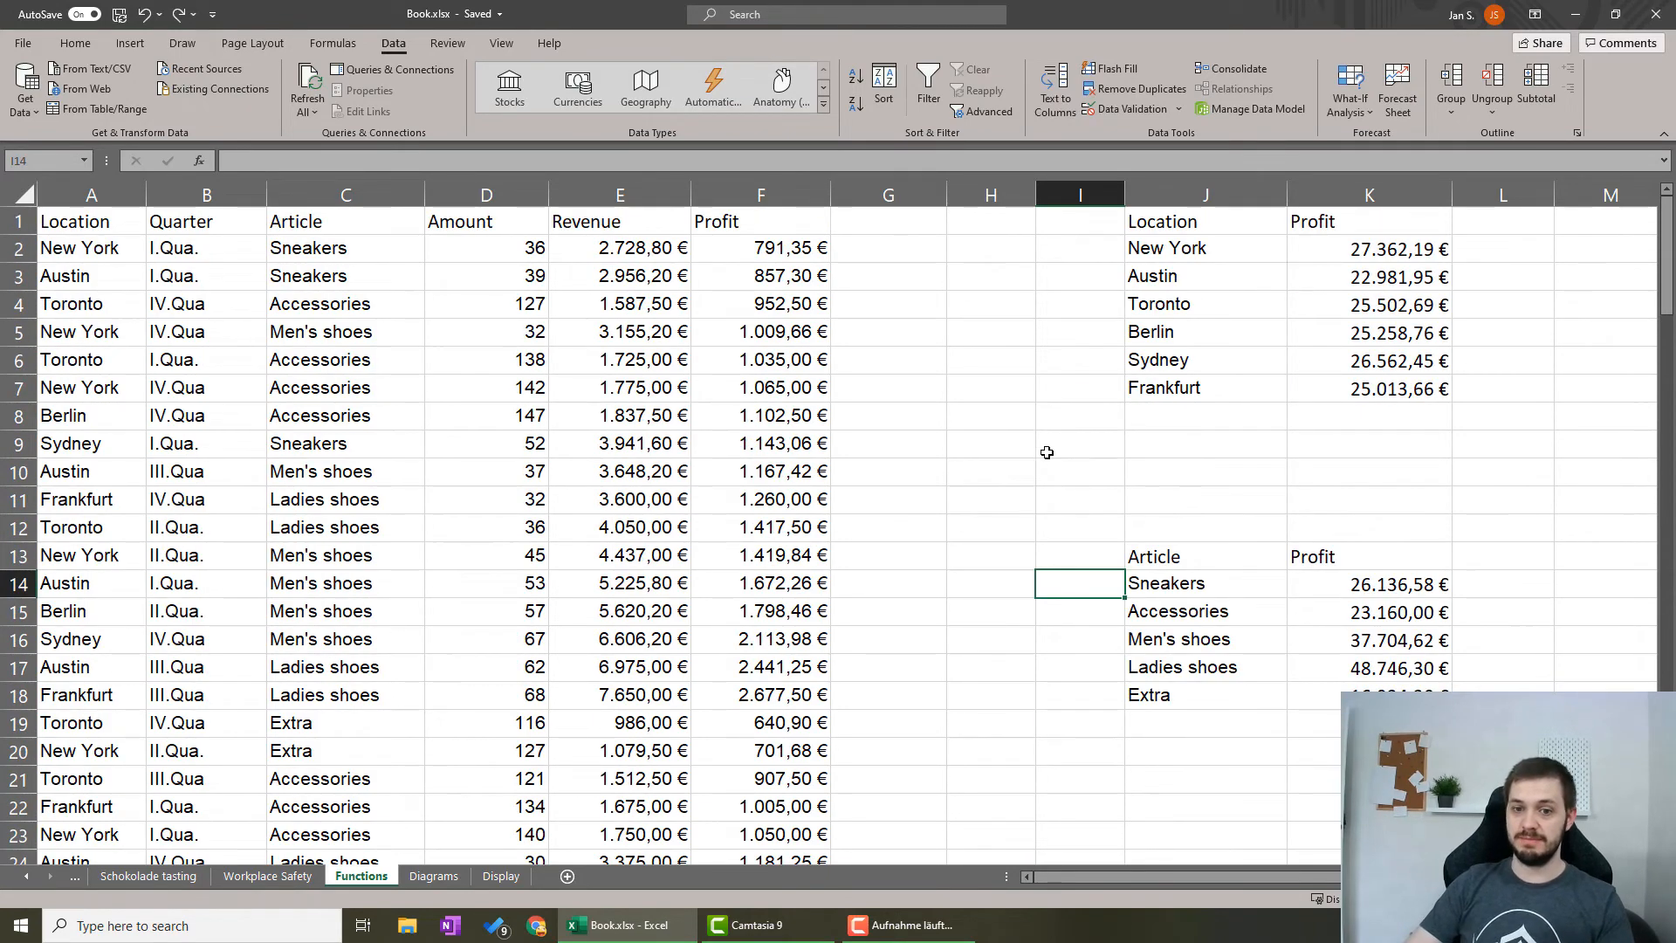
pyautogui.click(1023, 436)
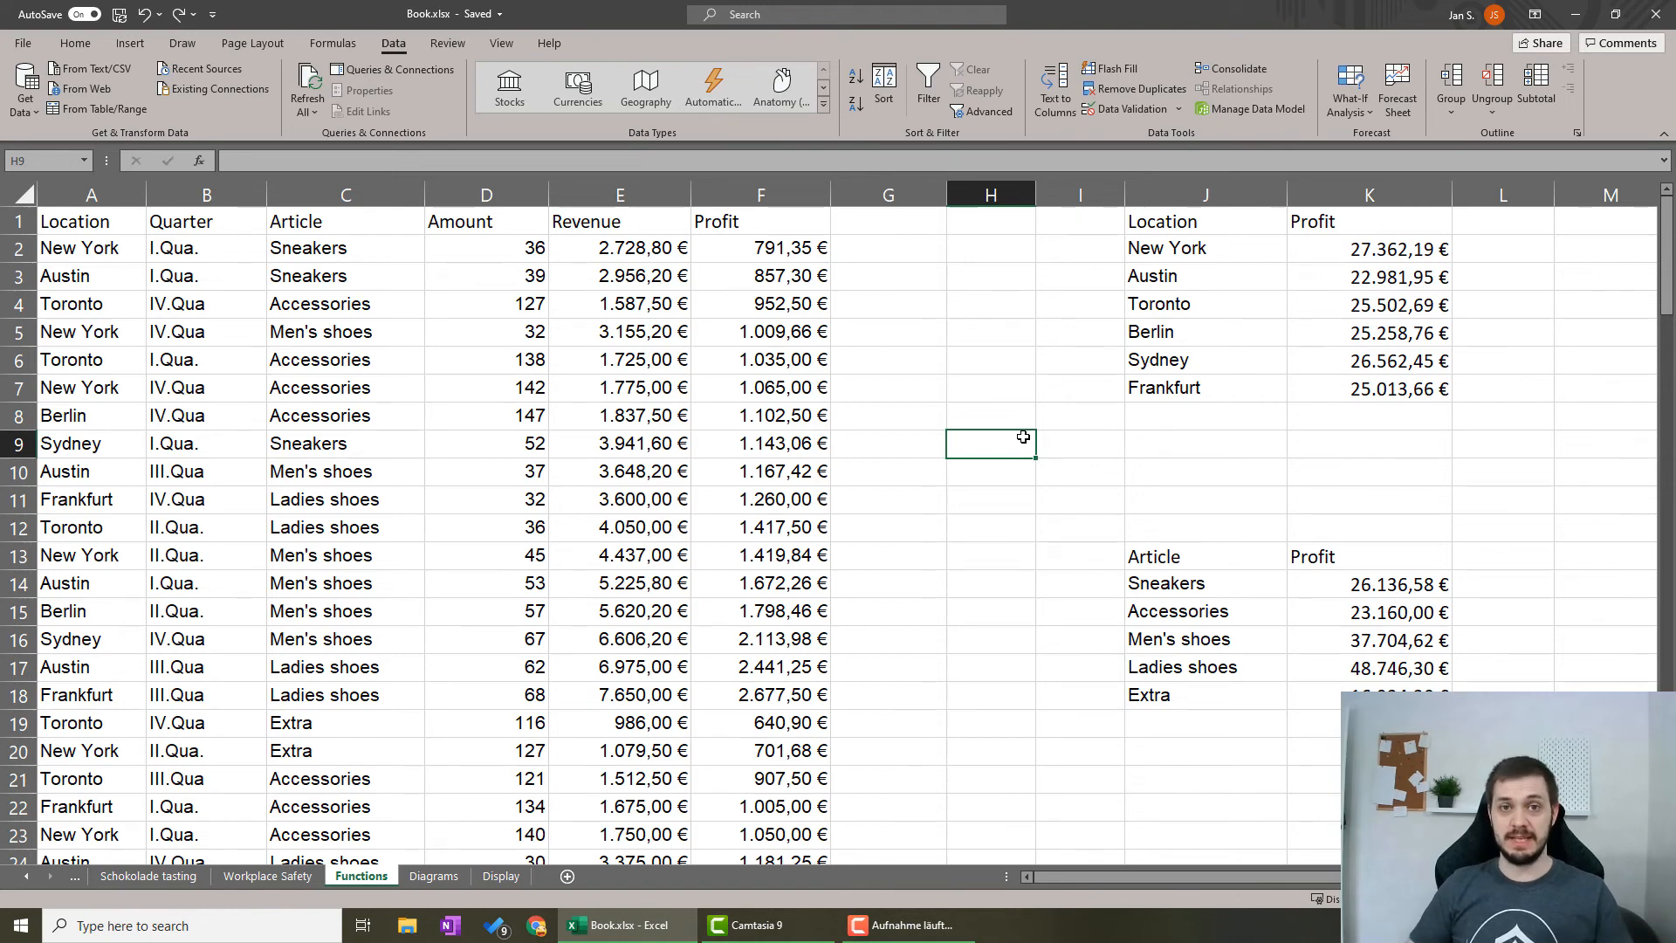
pyautogui.hotkey('ctrl', 's')
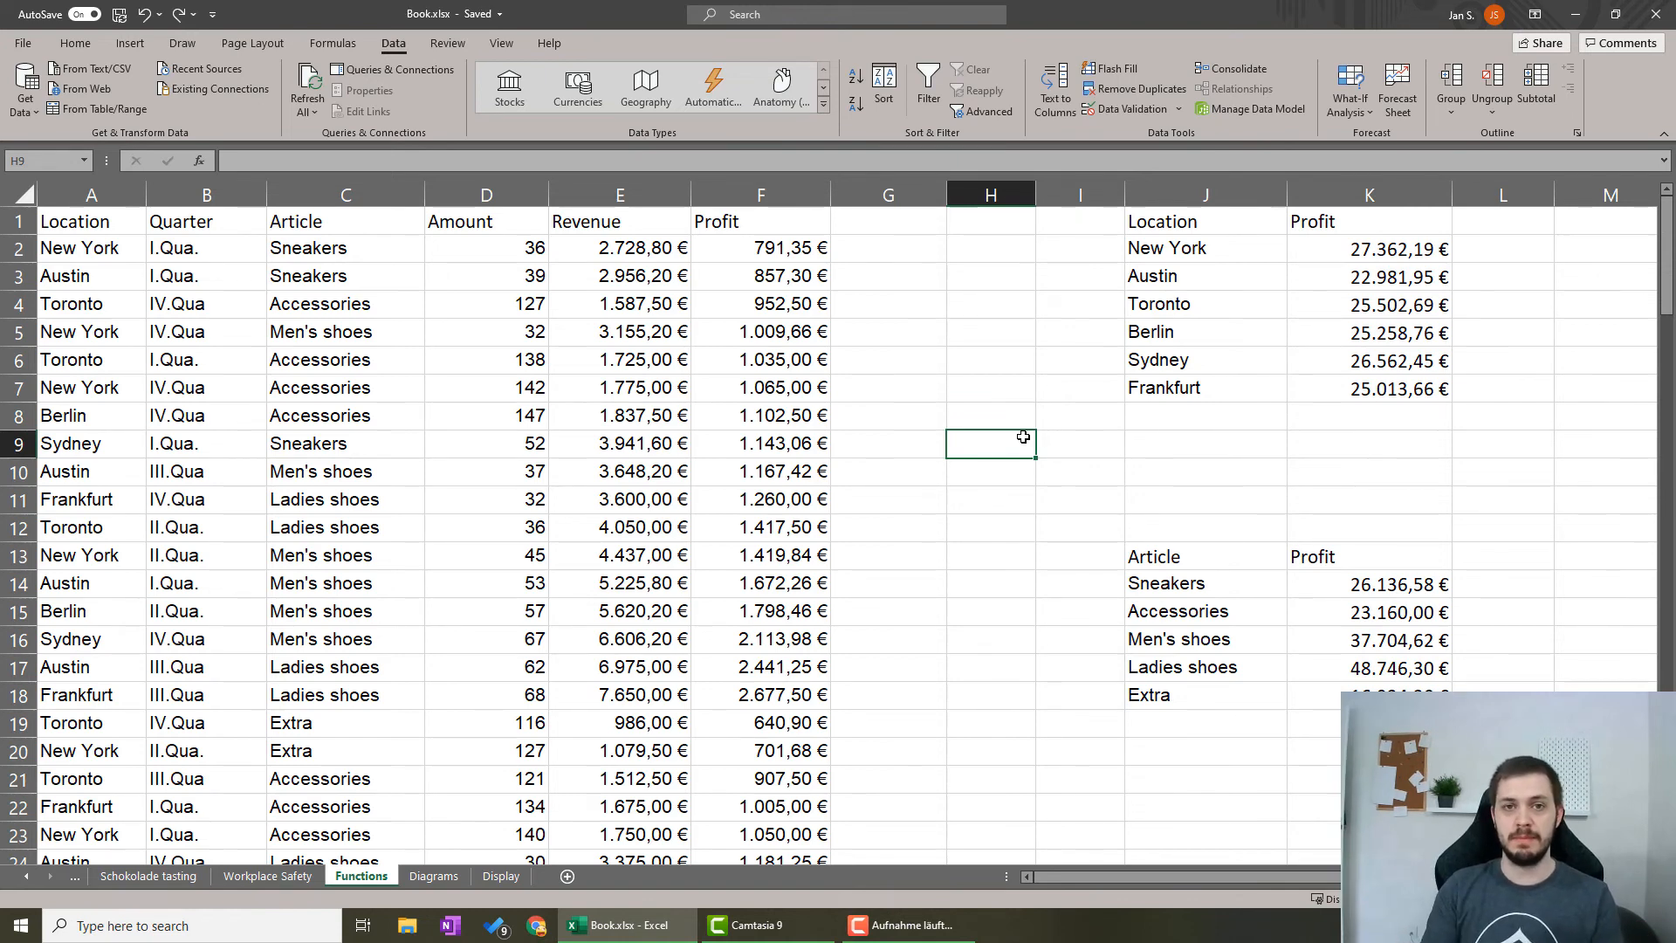